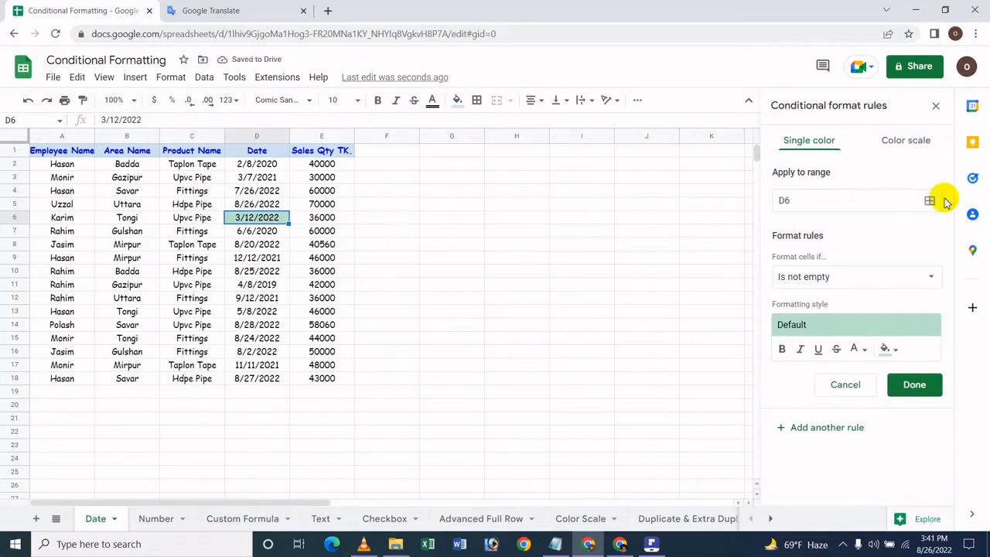
Discard the pending conditional format rule for cell D6.
left_click(930, 201)
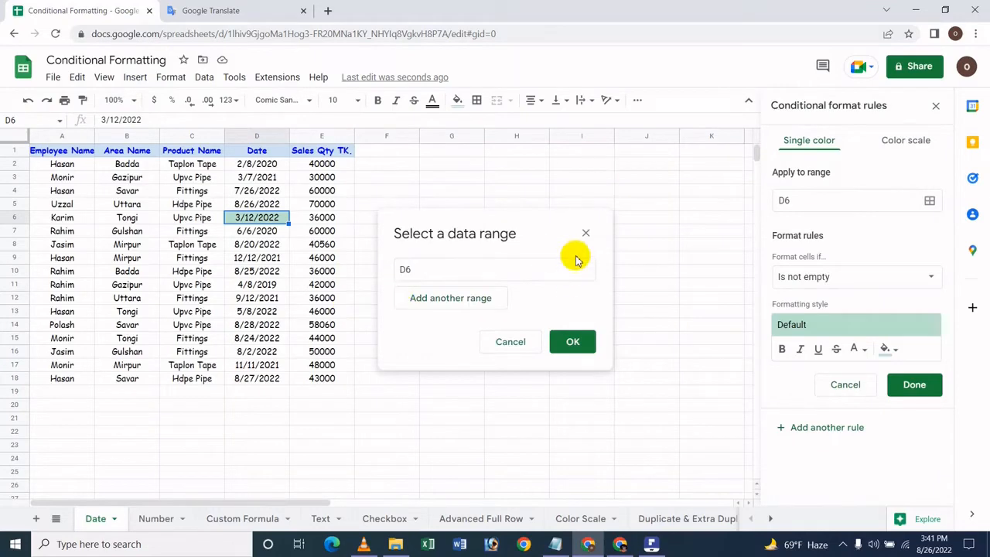
left_click(857, 258)
left_click(845, 384)
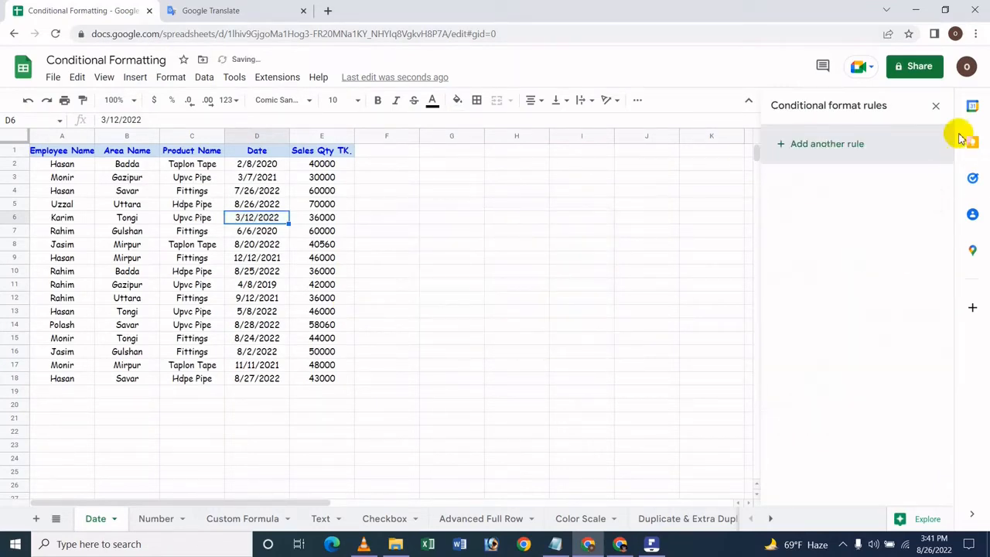
Start a new single-color conditional formatting rule for the date cells D2:D18.
left_click_drag(257, 164, 260, 387)
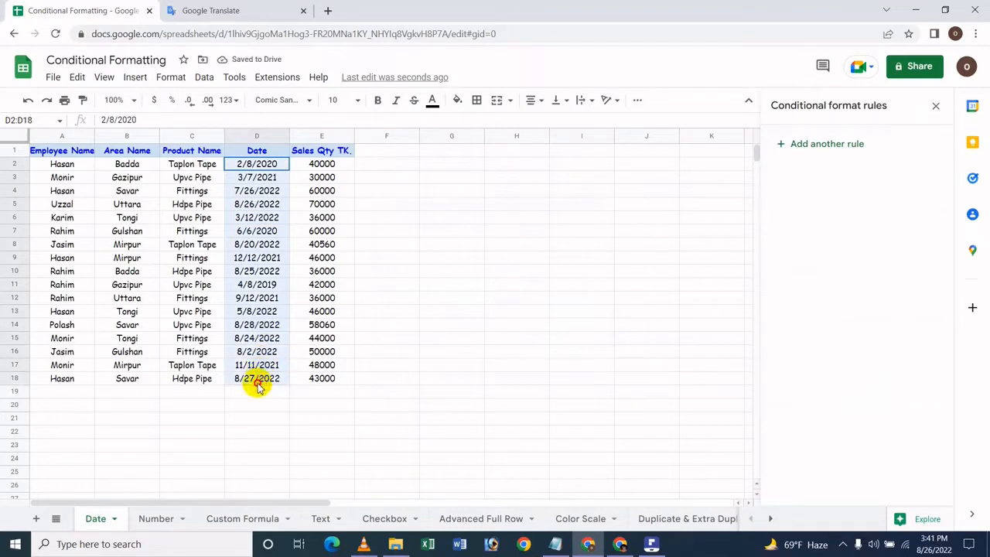
left_click(934, 108)
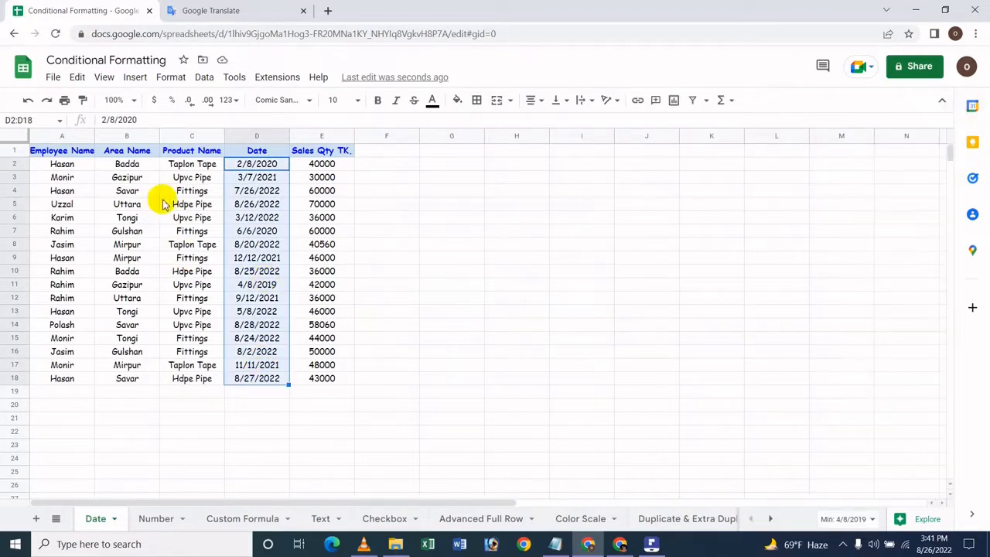
right_click(250, 245)
mouse_move(276, 515)
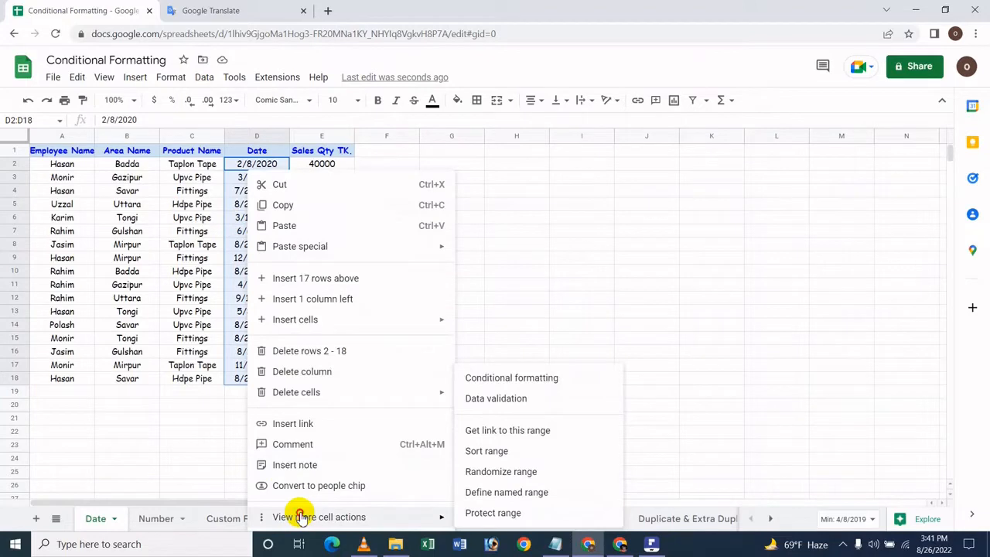
left_click(538, 378)
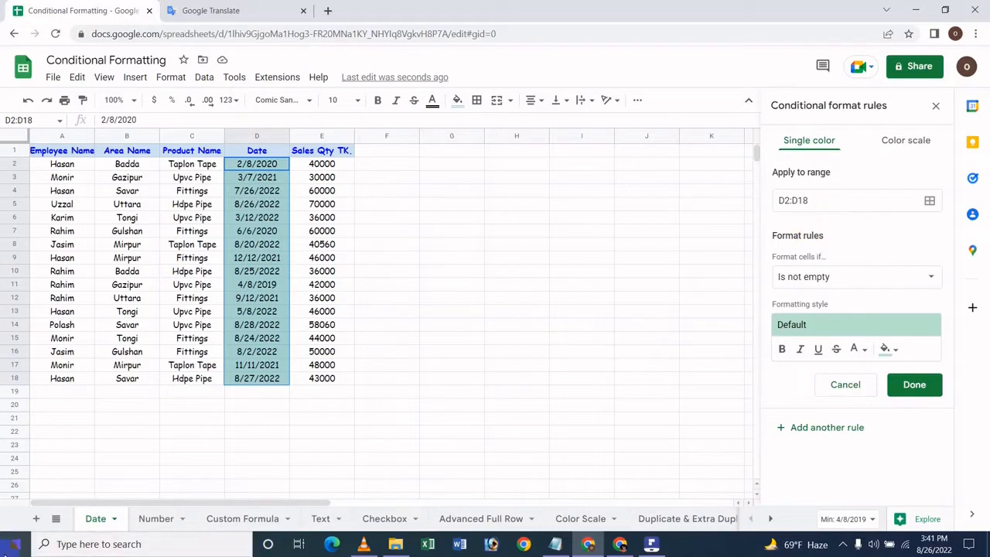
left_click(899, 140)
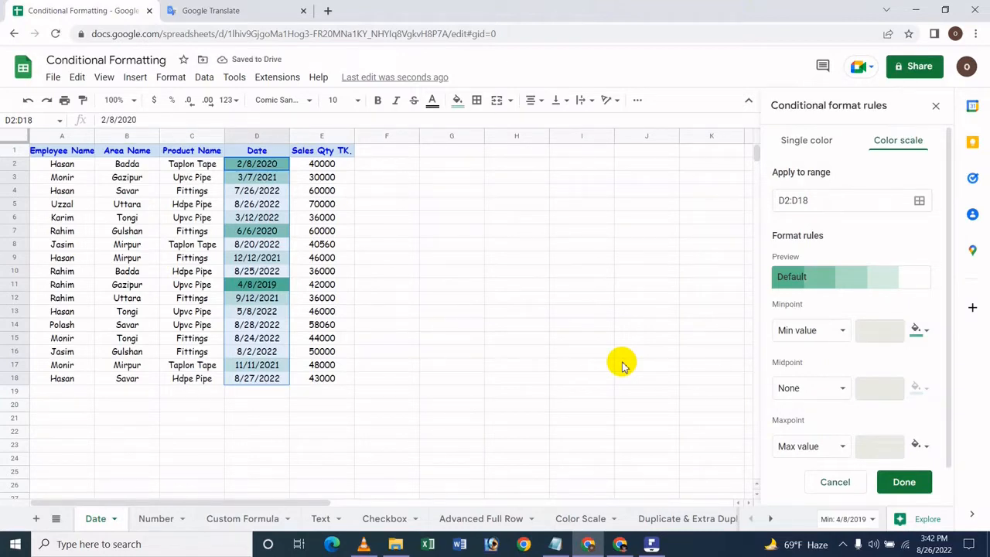
left_click(802, 147)
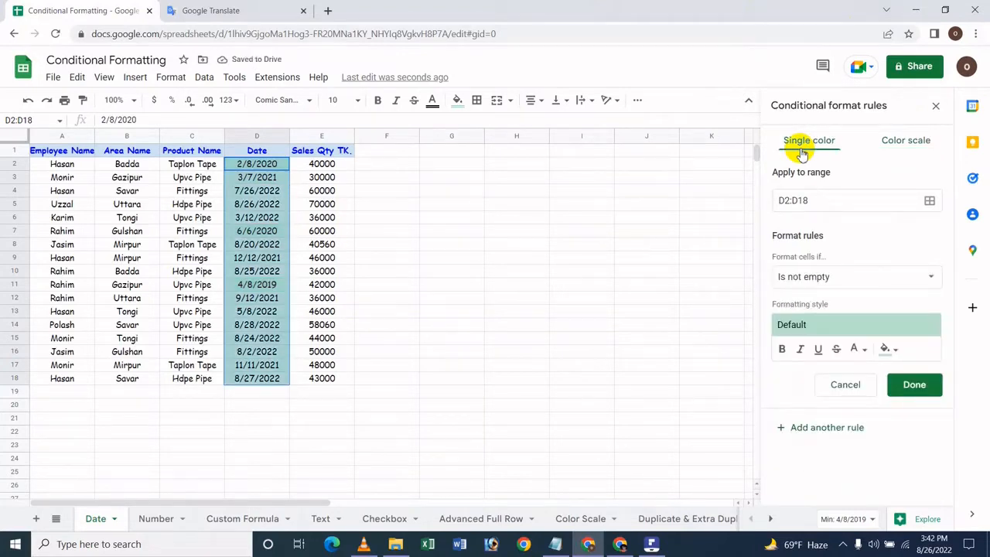
Set the rule's condition to "Date is" with today as the date.
left_click(917, 283)
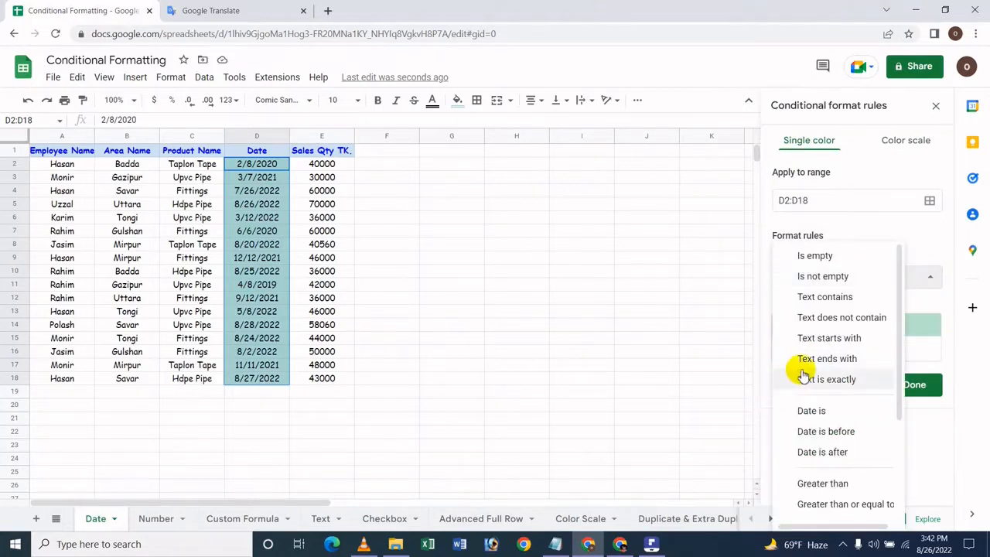
scroll(804, 375, "down", 2)
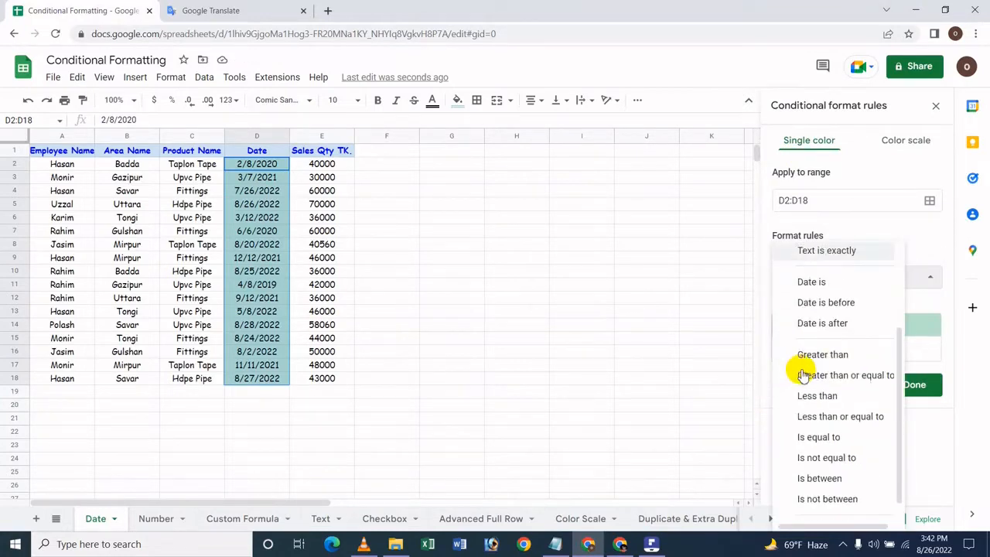
left_click(837, 283)
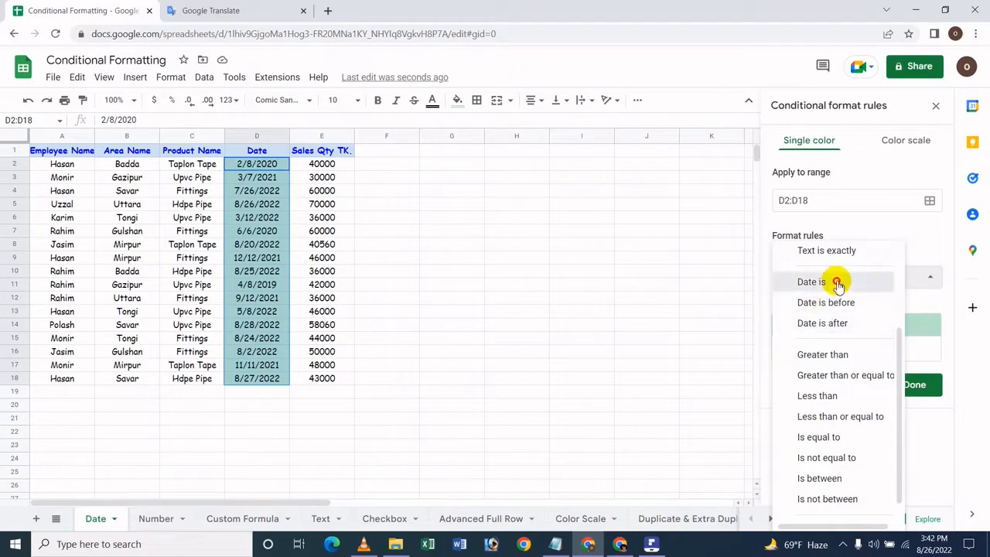
left_click(836, 274)
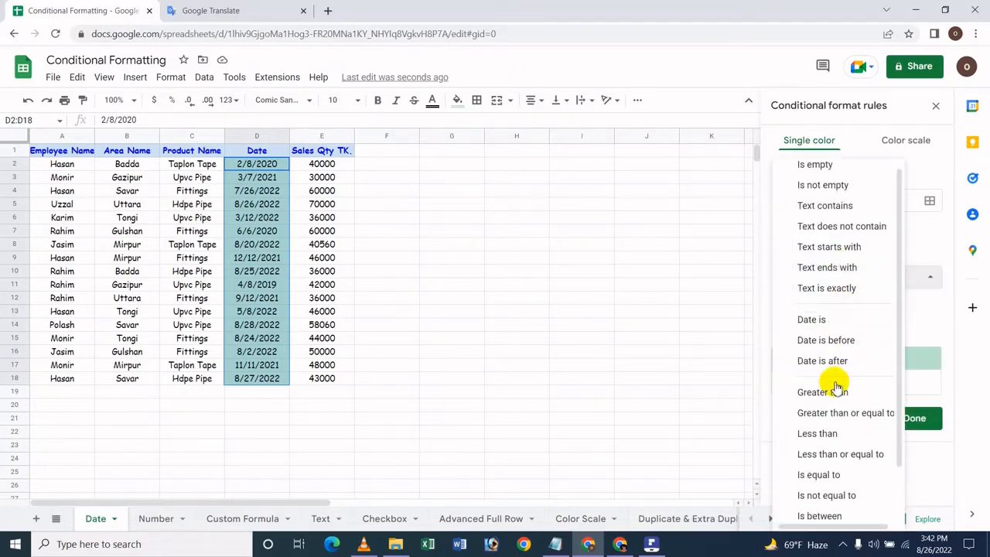
scroll(836, 387, "down", 1)
left_click(837, 265)
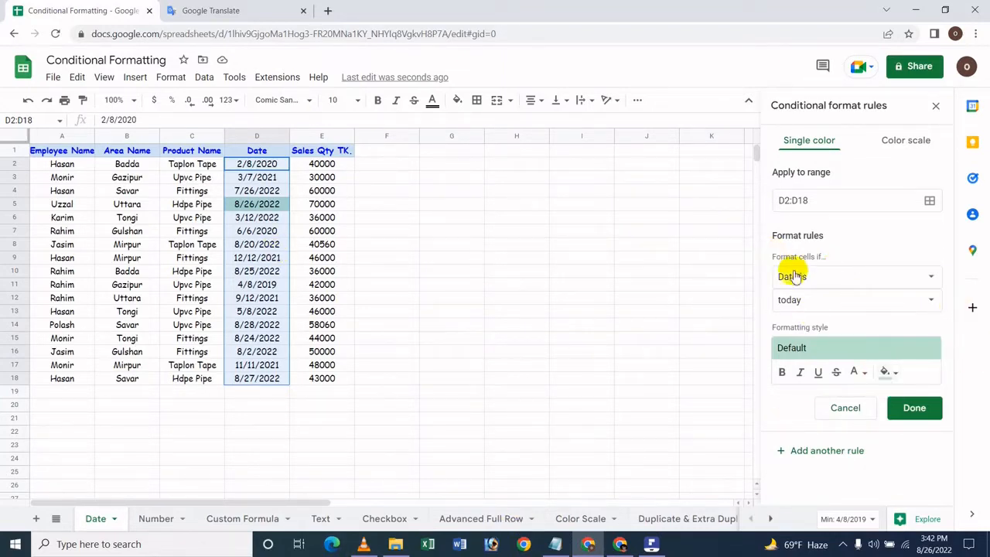
Give the rule's formatting style a bright yellow fill with bold, italic text.
left_click(886, 374)
left_click(858, 373)
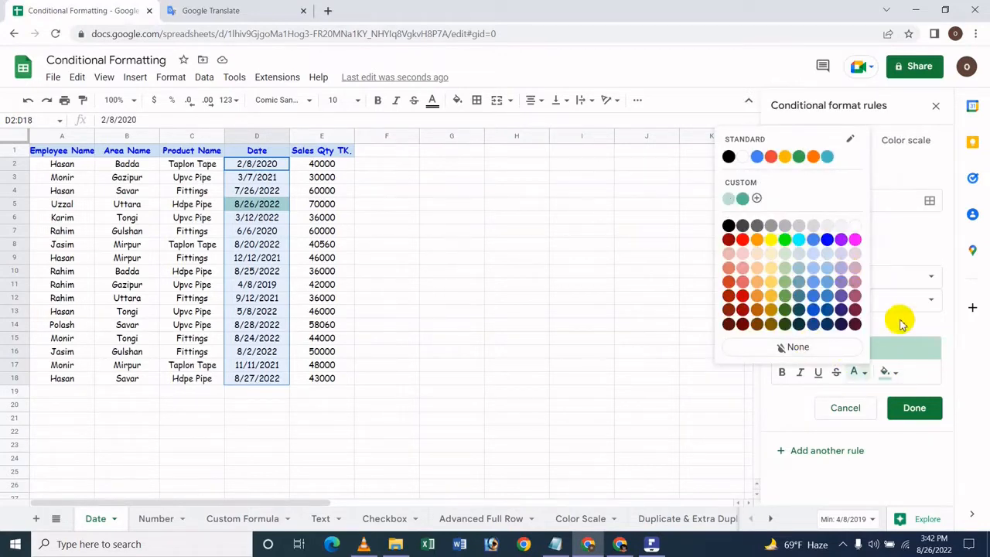
left_click(886, 373)
left_click(801, 239)
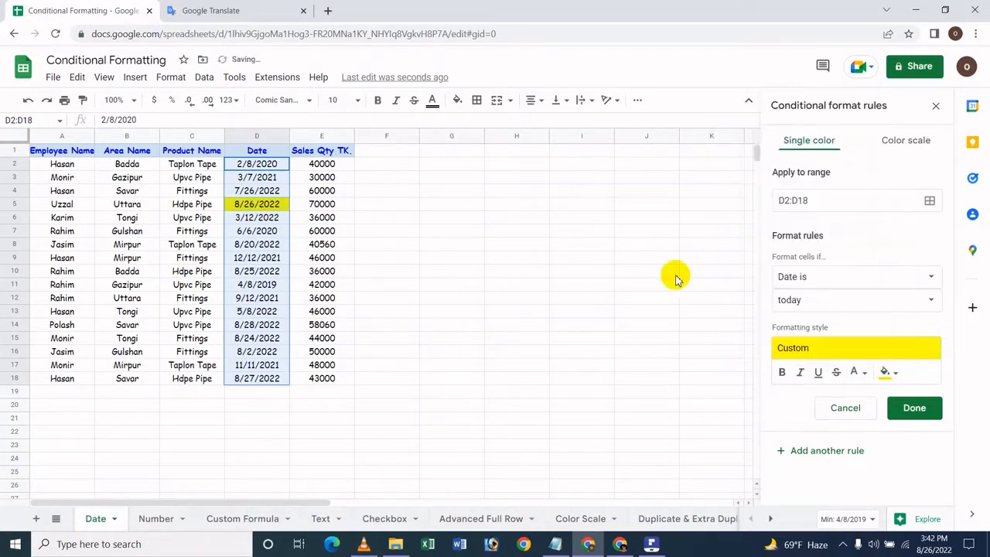
left_click(895, 416)
left_click(781, 372)
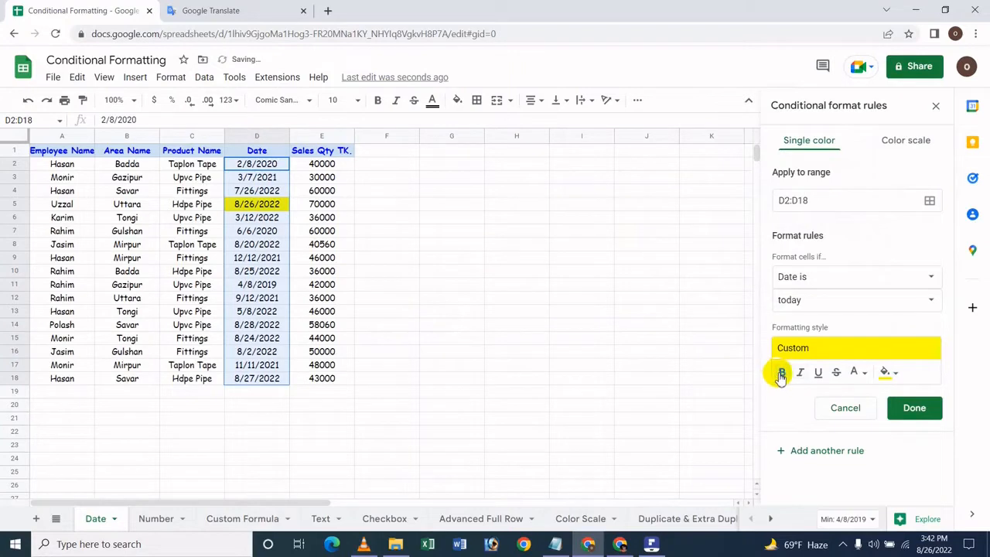
left_click(799, 372)
Try red text in the rule's formatting style and reset the text color to None.
left_click(858, 372)
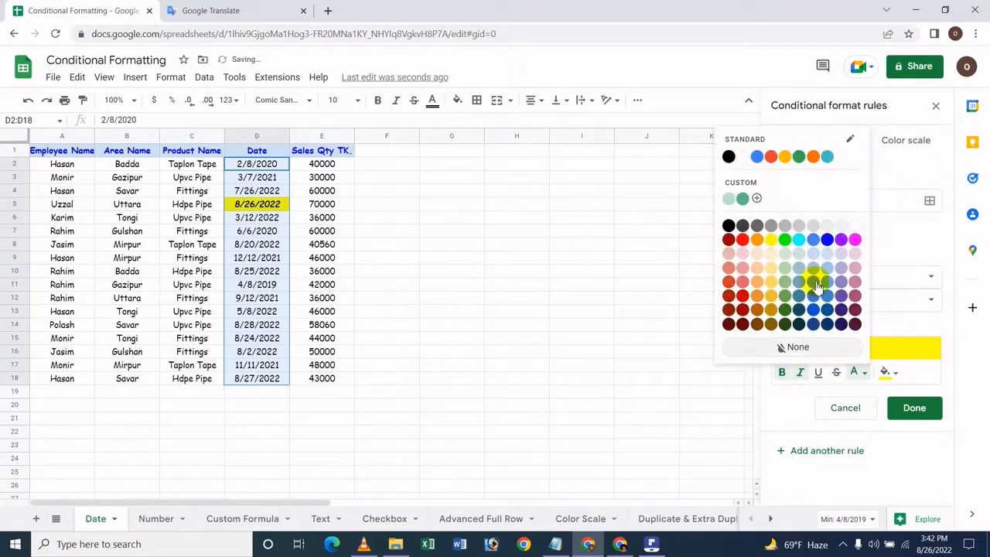
left_click(742, 241)
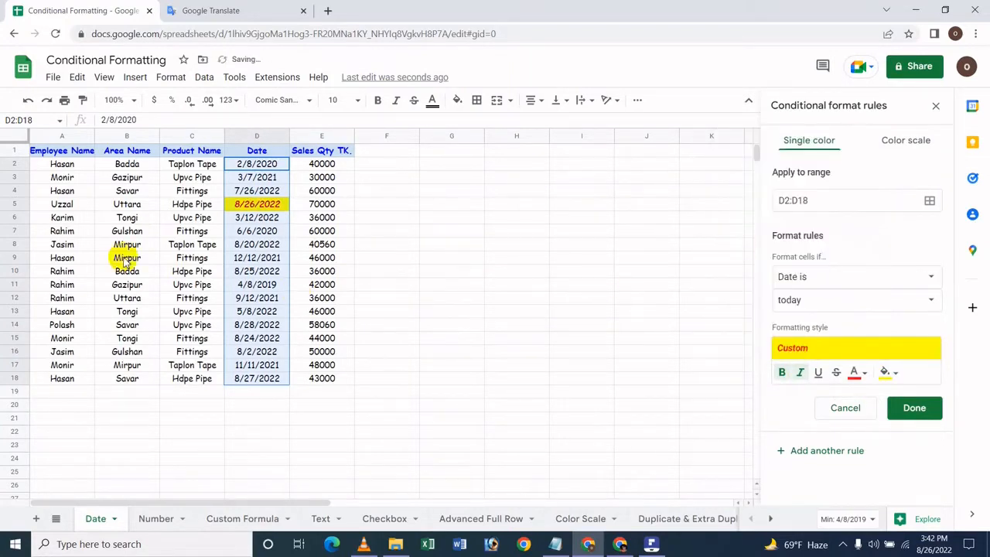
left_click(855, 372)
left_click(781, 347)
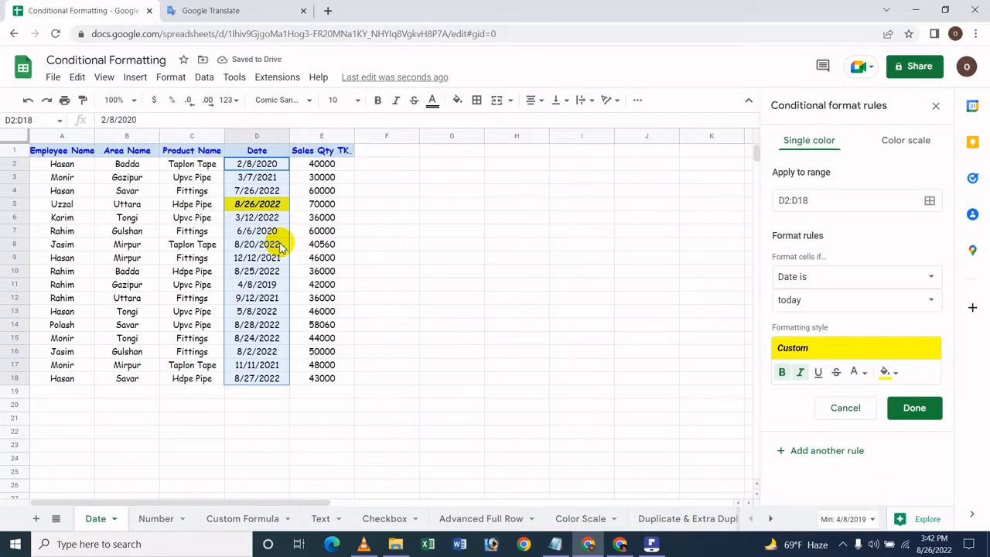
Try the rule's date condition with tomorrow and with yesterday.
left_click(805, 309)
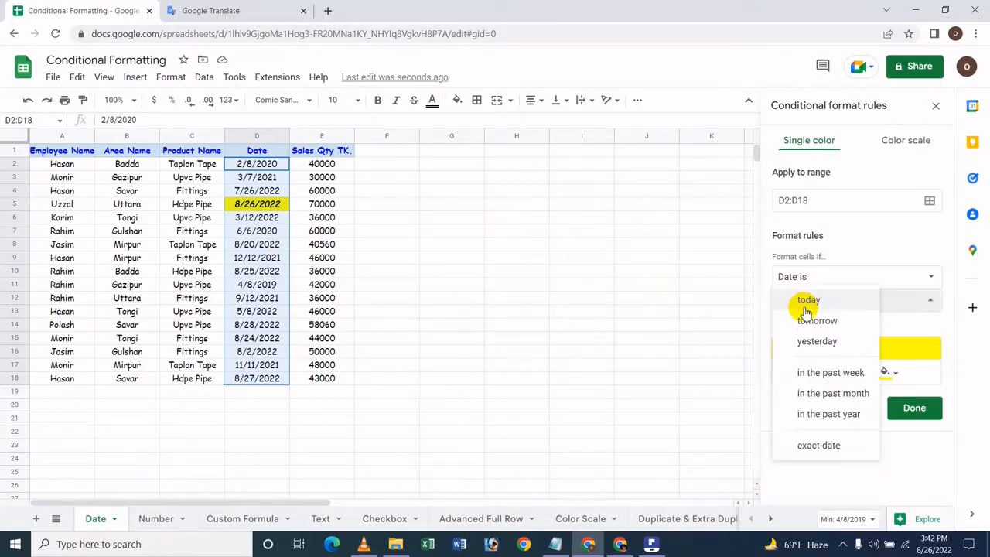
left_click(814, 322)
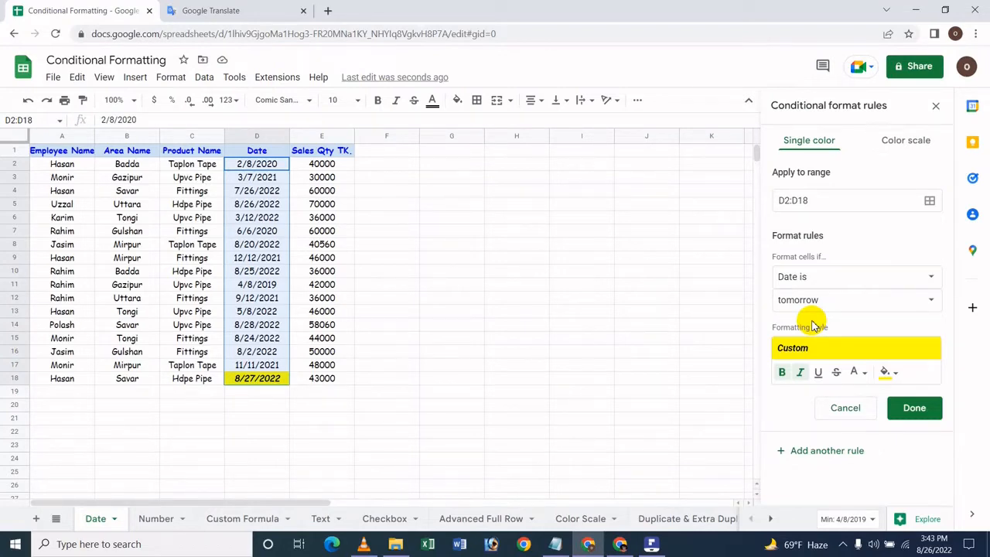
left_click(811, 304)
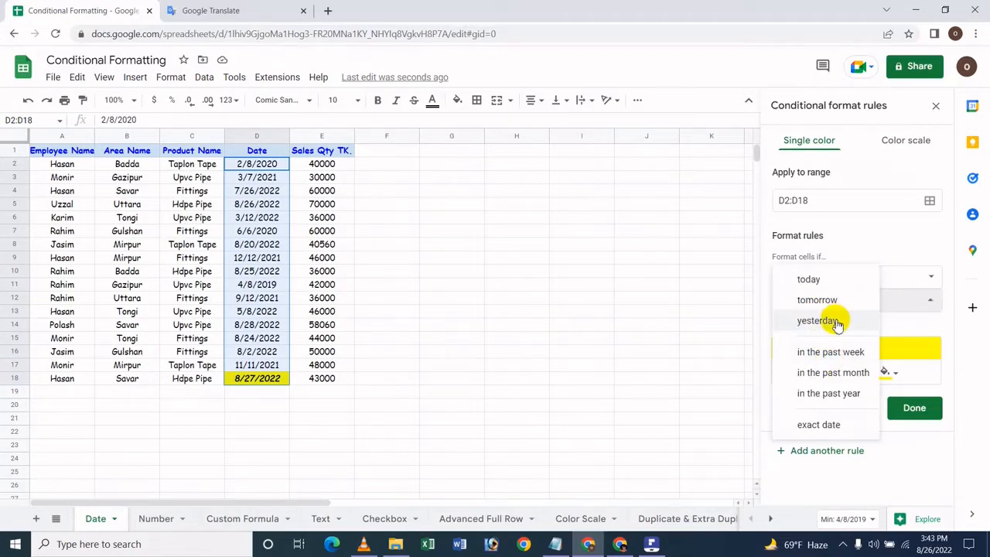
left_click(838, 323)
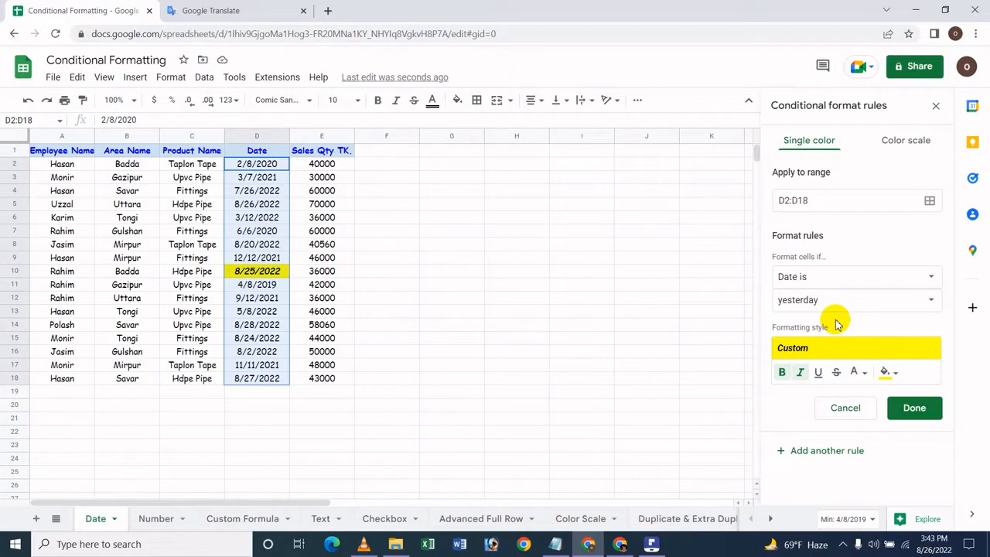
Set the rule's formatting style to a light yellow fill with red text.
left_click(884, 372)
left_click(789, 319)
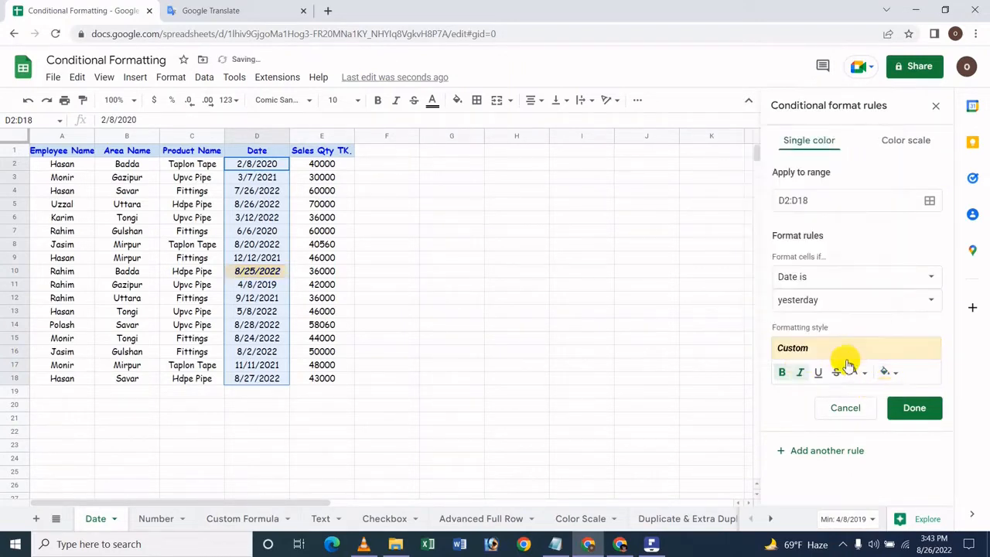
left_click(854, 371)
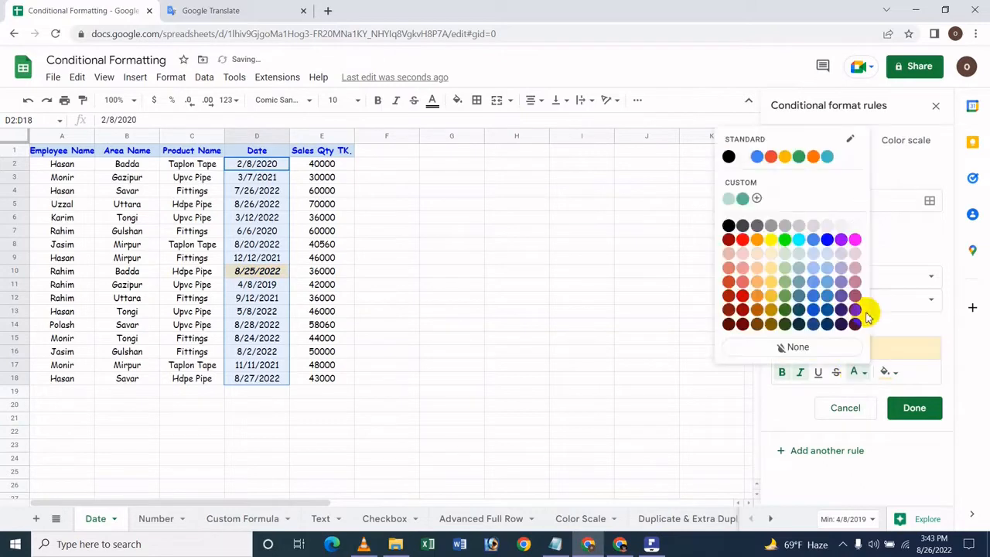
left_click(743, 294)
Try the rule's date condition with "in the past week" and with "in the past month".
left_click(822, 301)
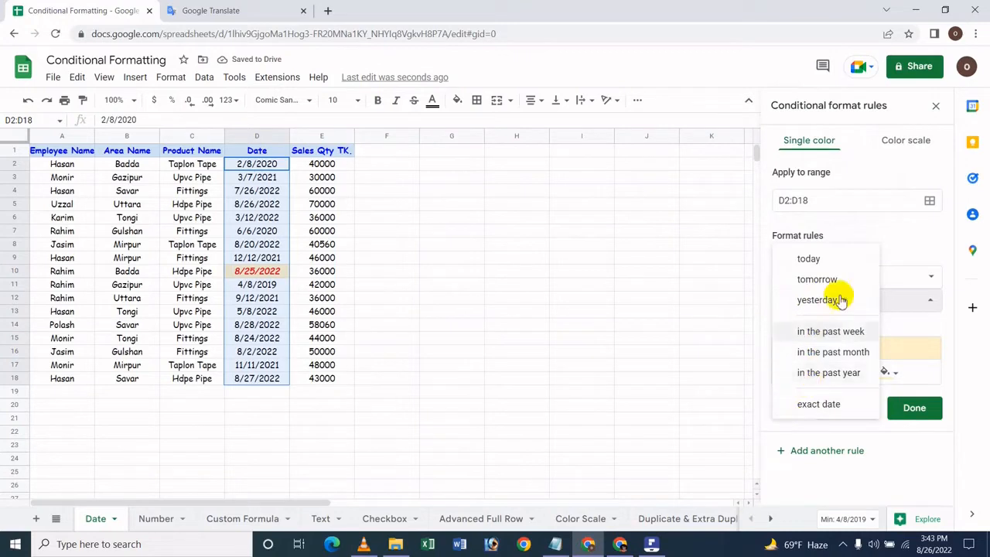
left_click(798, 338)
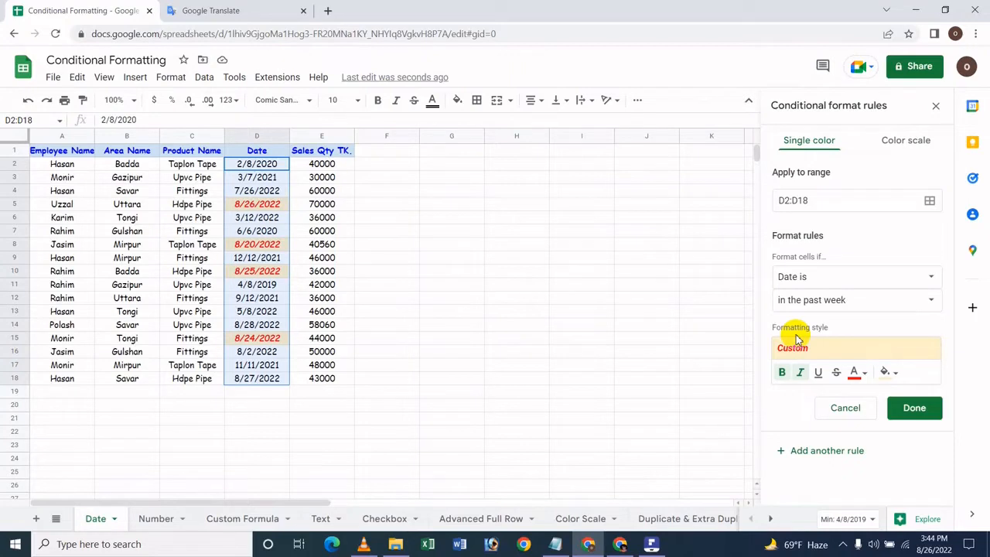
left_click(846, 299)
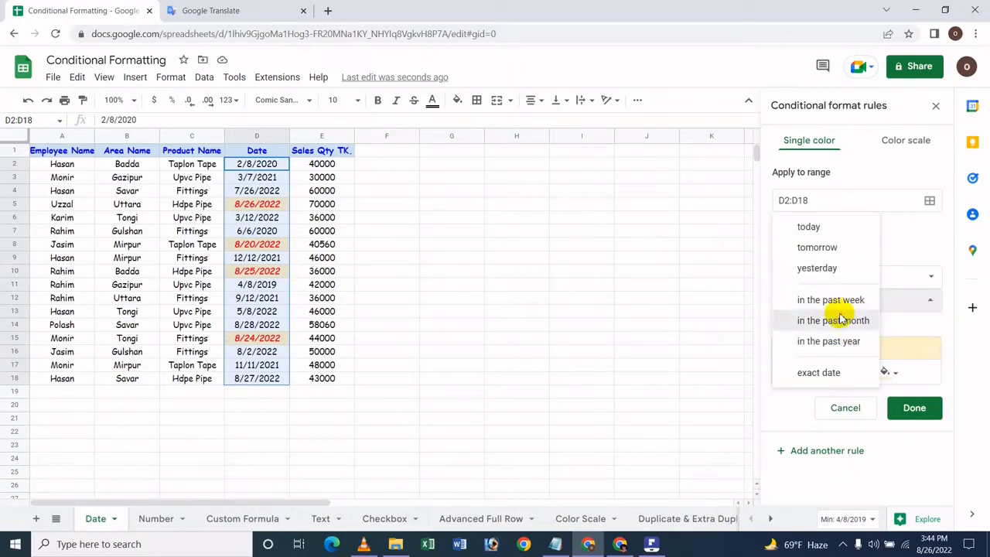
left_click(841, 319)
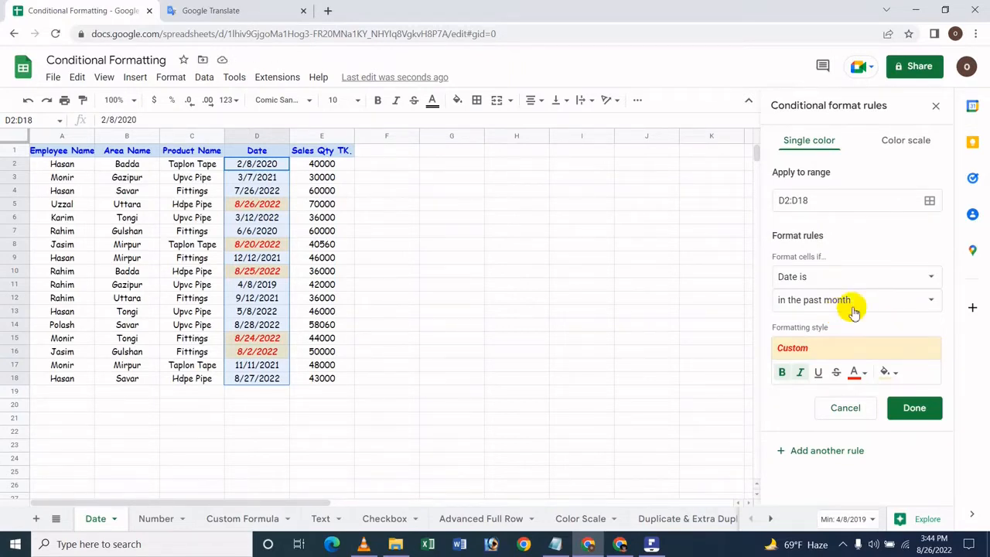
Set the date condition to "in the past year" and the rule's fill color to bright yellow.
left_click(879, 304)
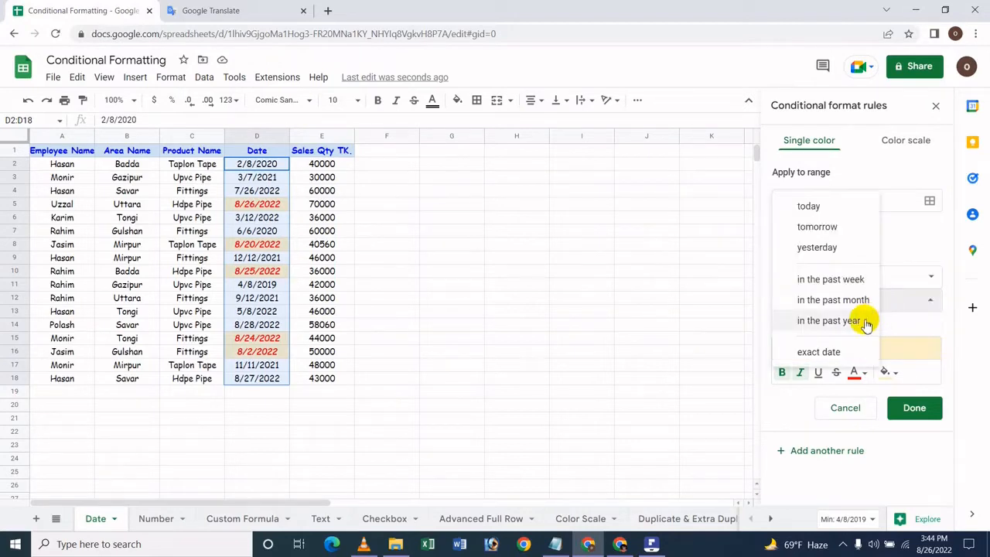
left_click(866, 324)
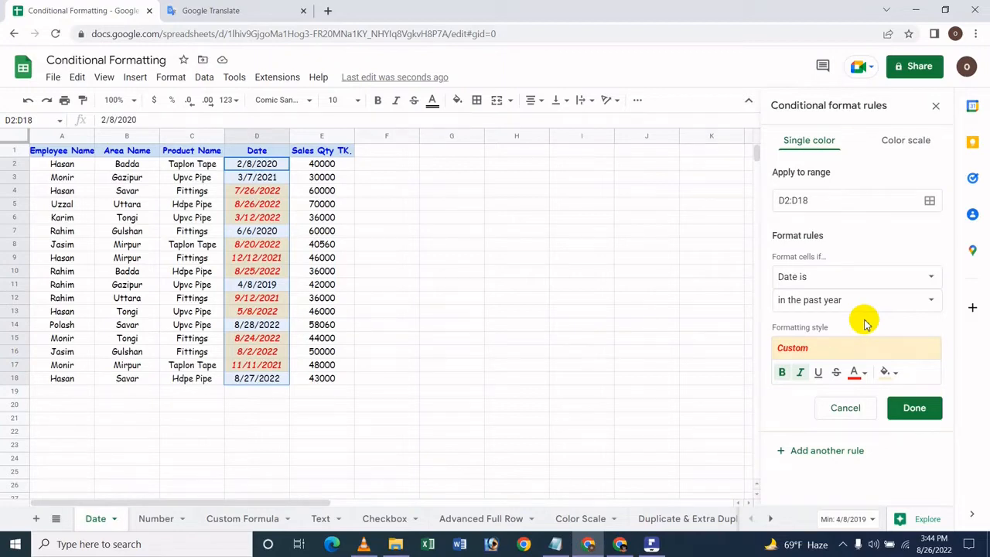
left_click(884, 372)
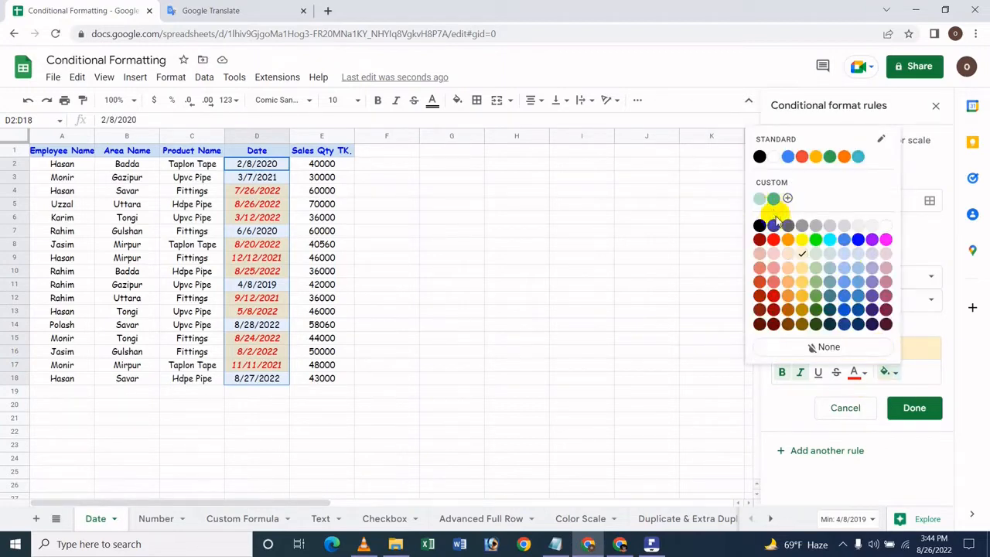
left_click(802, 240)
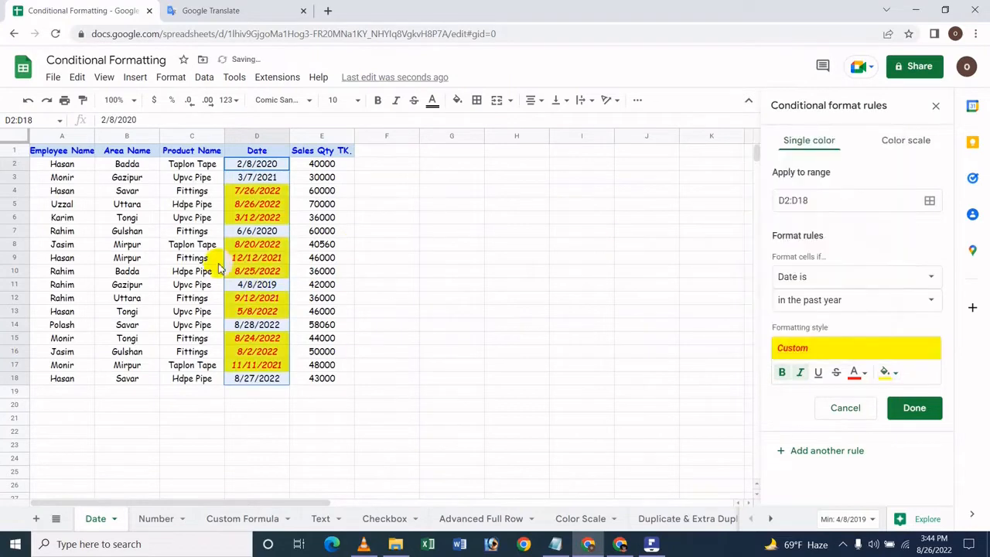
Set the rule's date condition to the exact date 8/25/2022.
left_click(841, 304)
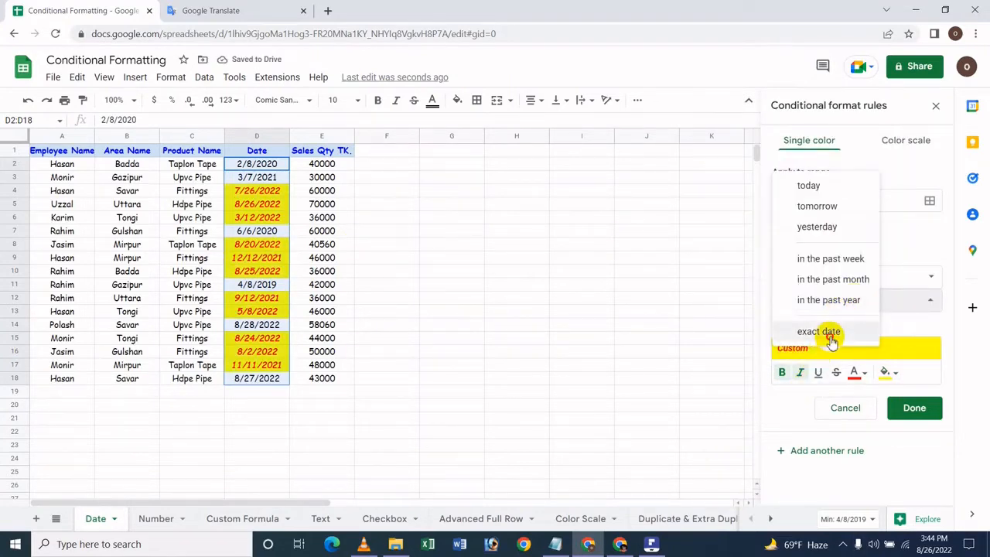
left_click(831, 340)
left_click(818, 328)
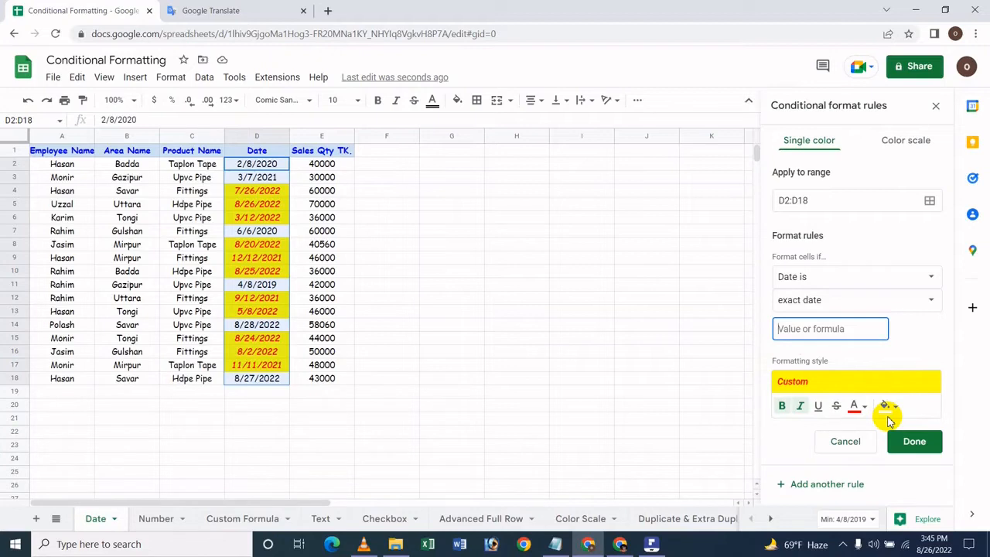
type("5/")
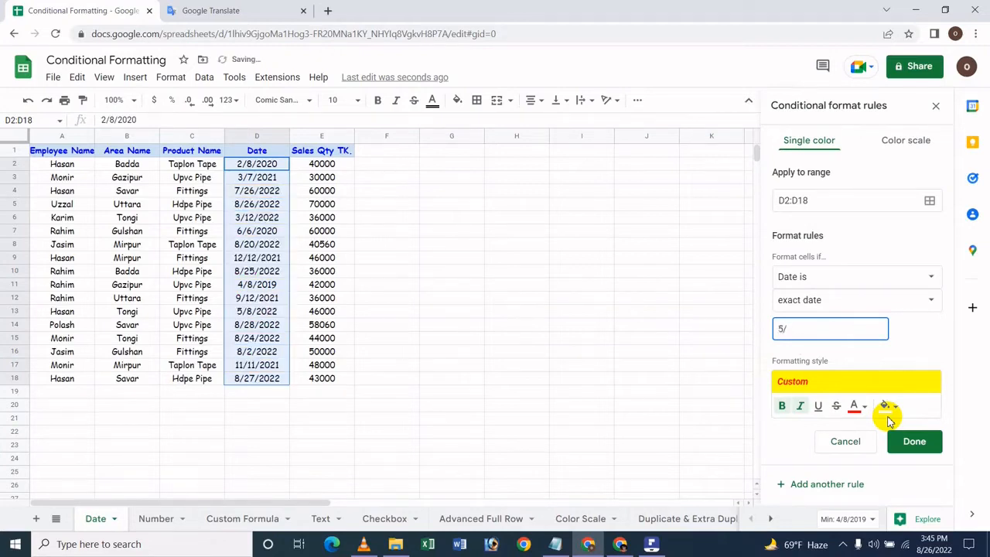
type("20/2022")
key("ctrl+a")
key("BackSpace")
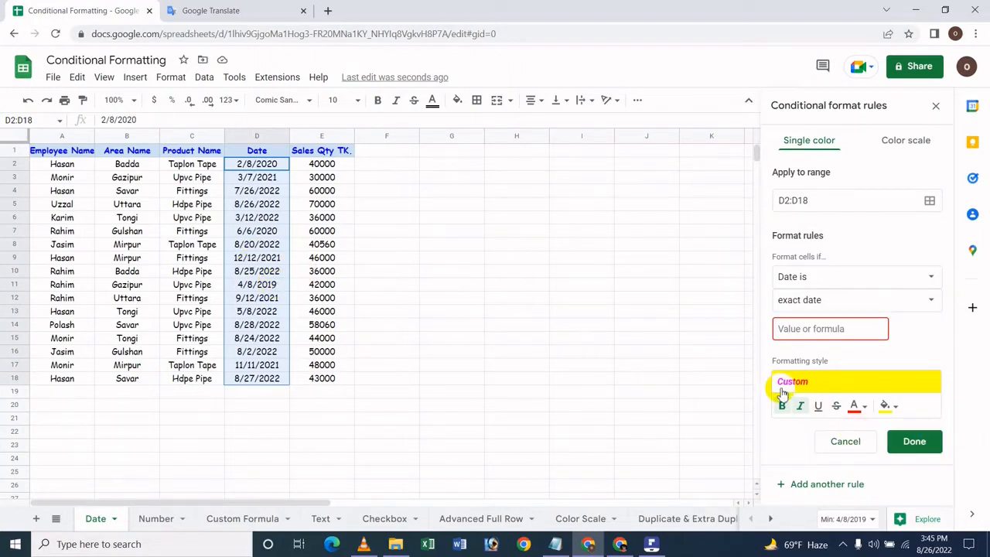
type("8/")
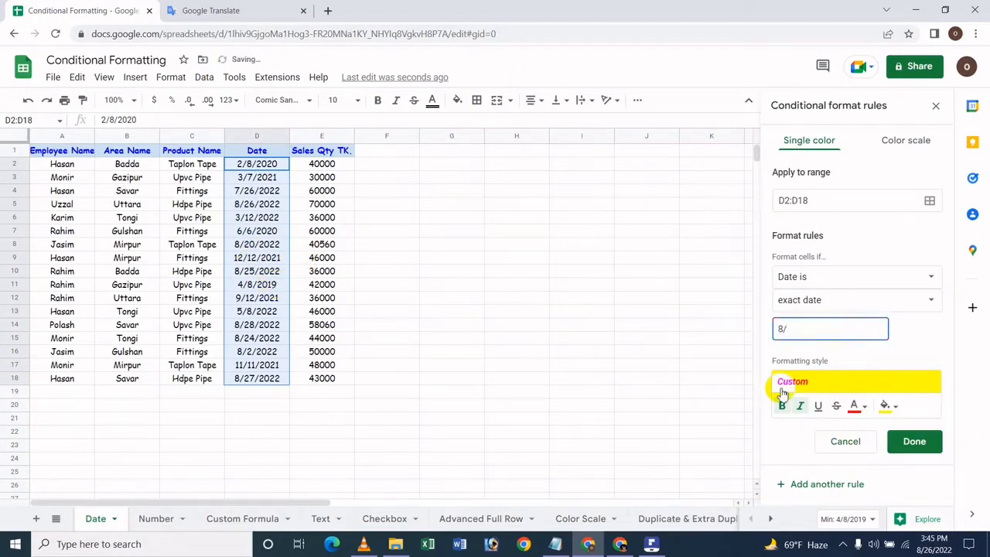
type("25/2022")
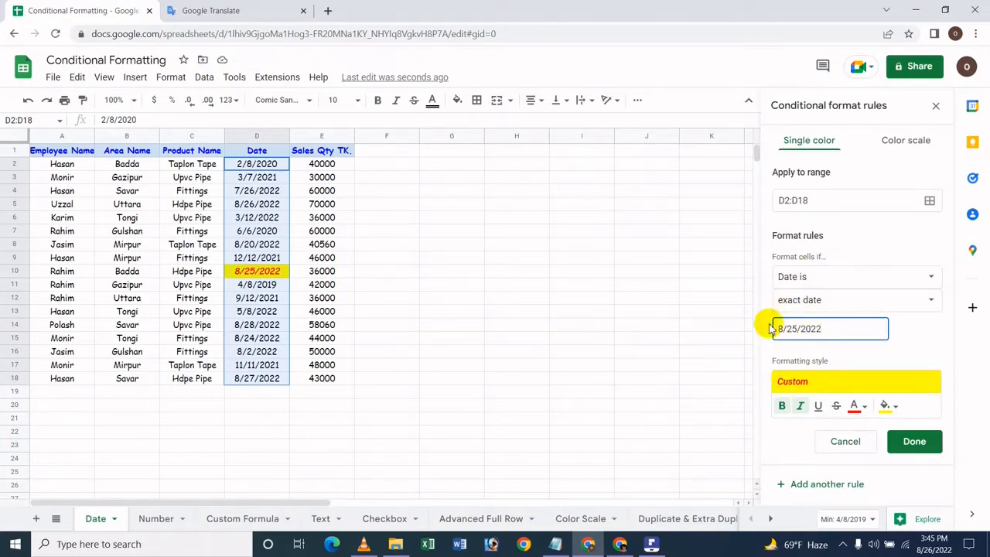
Change the rule's condition to "Date is before" today and check the current date in the system calendar.
left_click(829, 301)
left_click(818, 158)
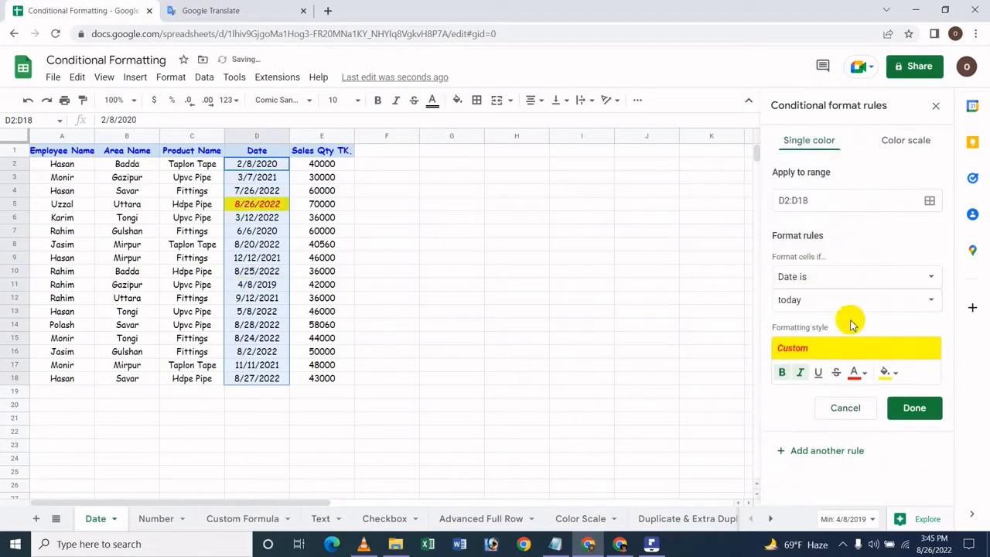
left_click(824, 278)
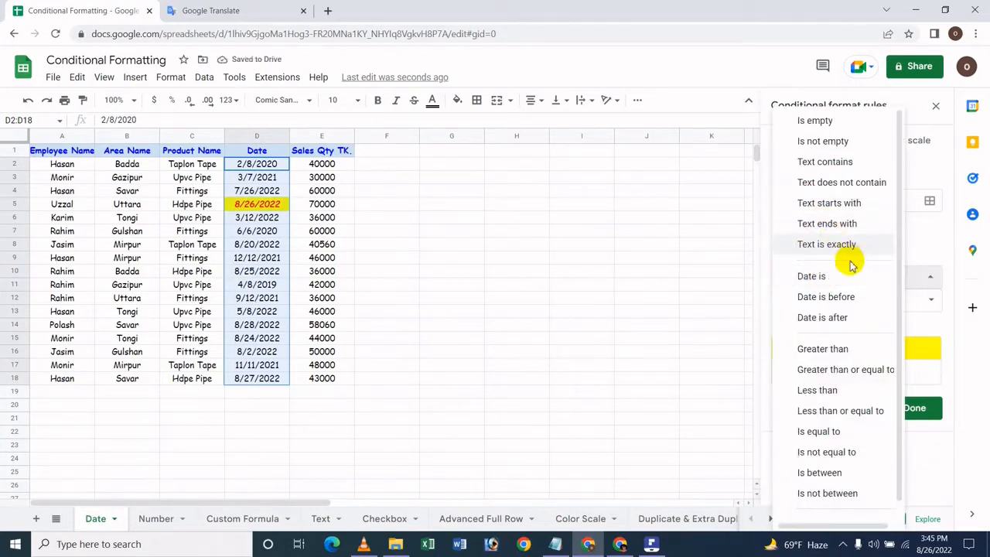
left_click(826, 297)
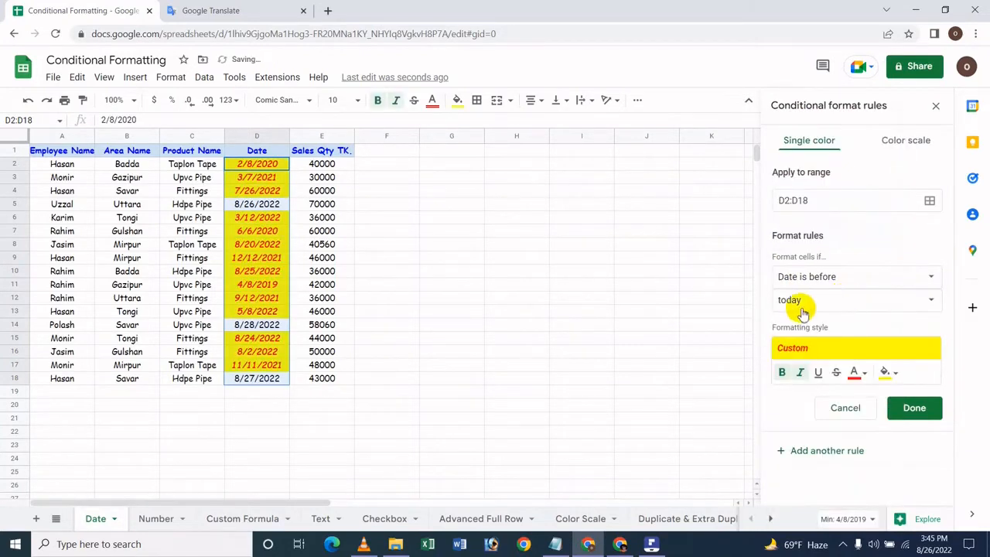
left_click(843, 304)
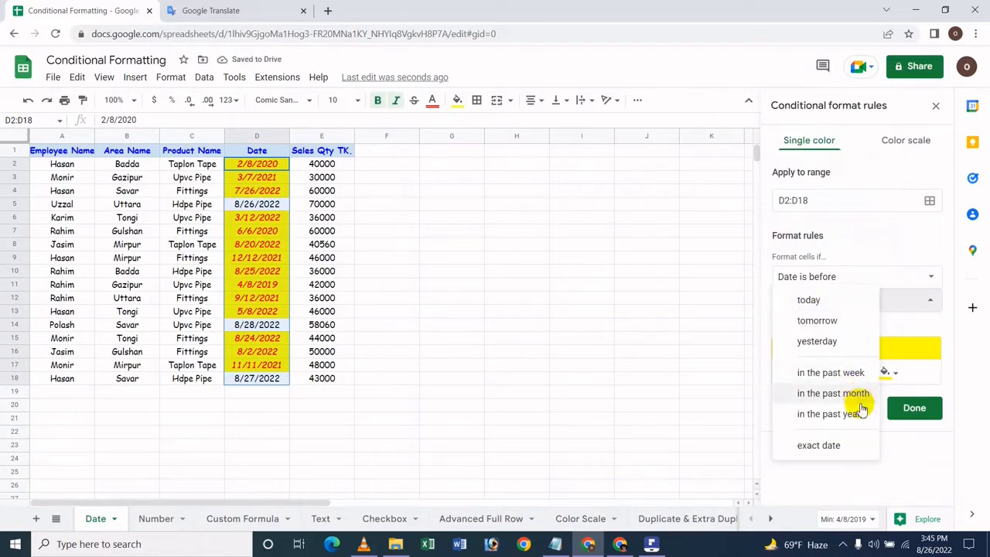
left_click(794, 302)
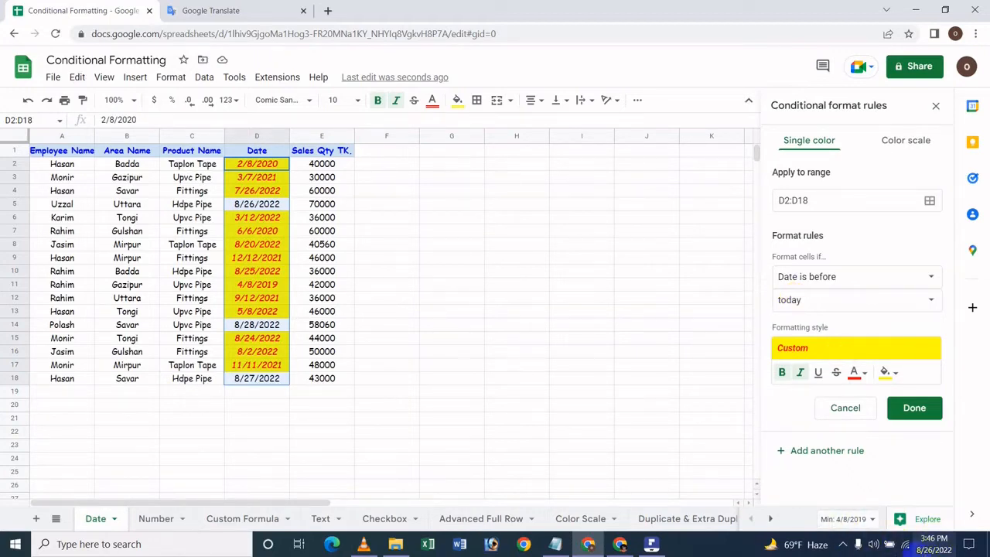
left_click(928, 546)
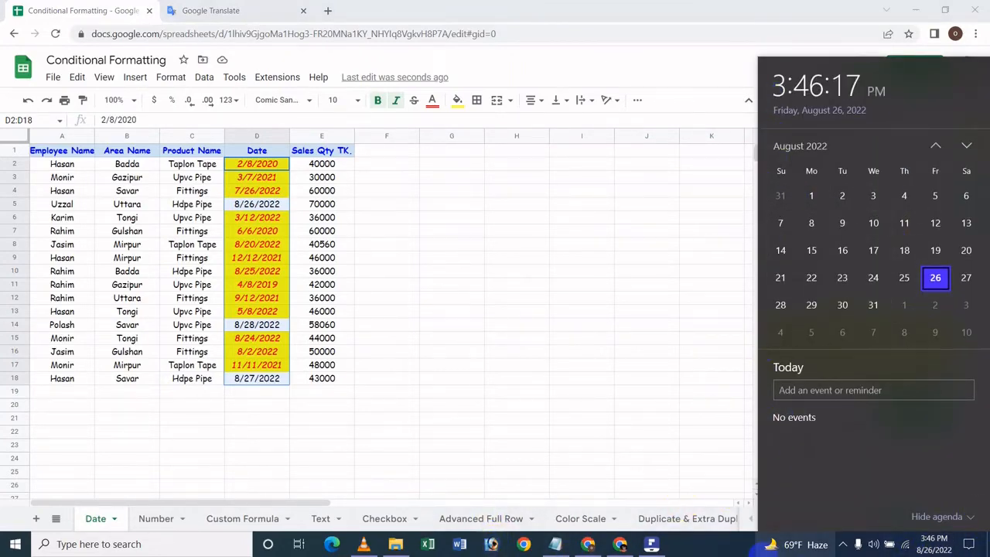
left_click(721, 552)
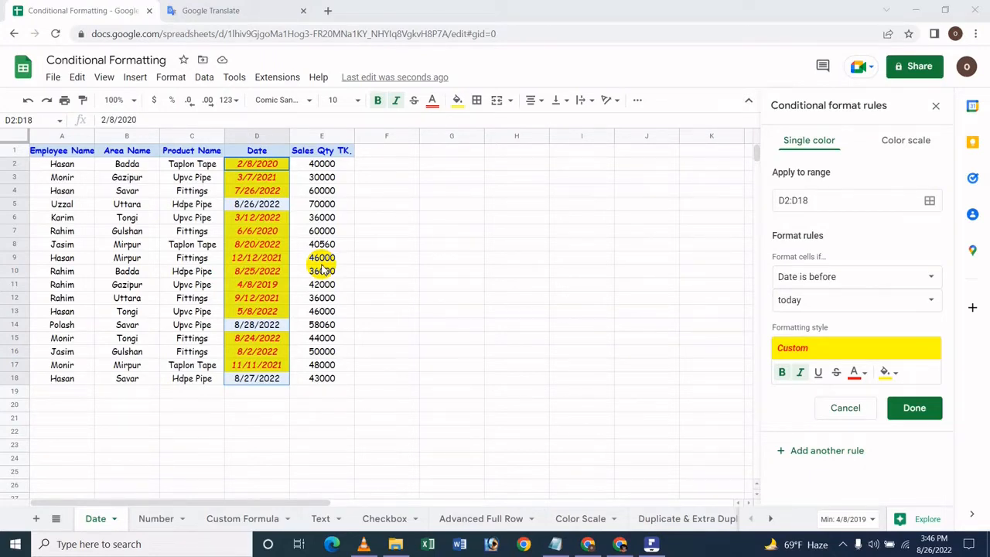
Try the "Date is before" condition with tomorrow and with yesterday.
left_click(808, 301)
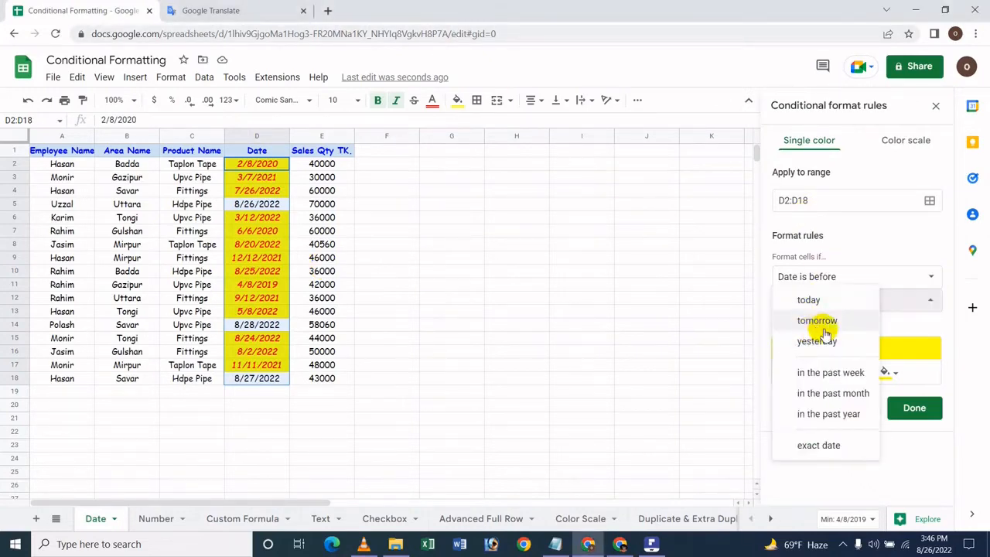
left_click(838, 324)
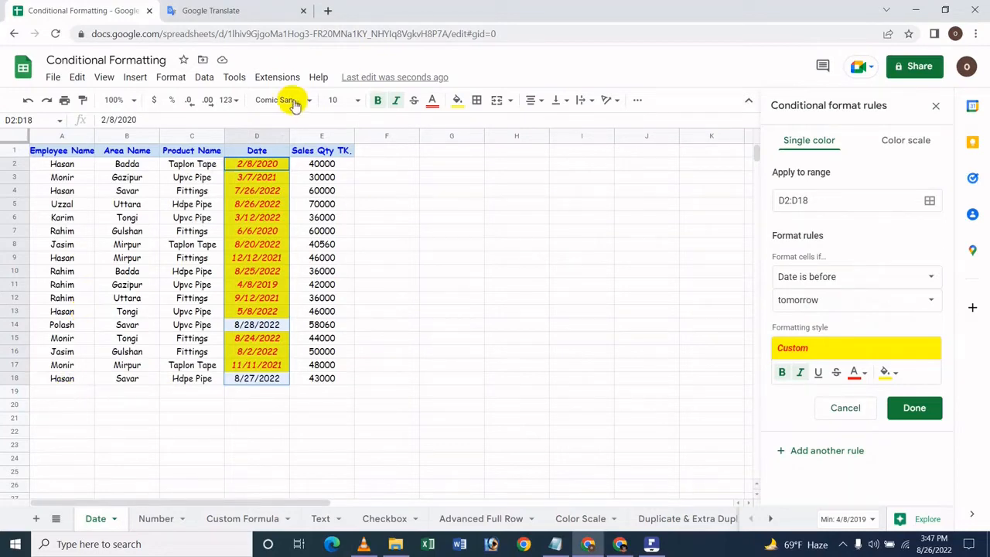
left_click(788, 299)
left_click(804, 320)
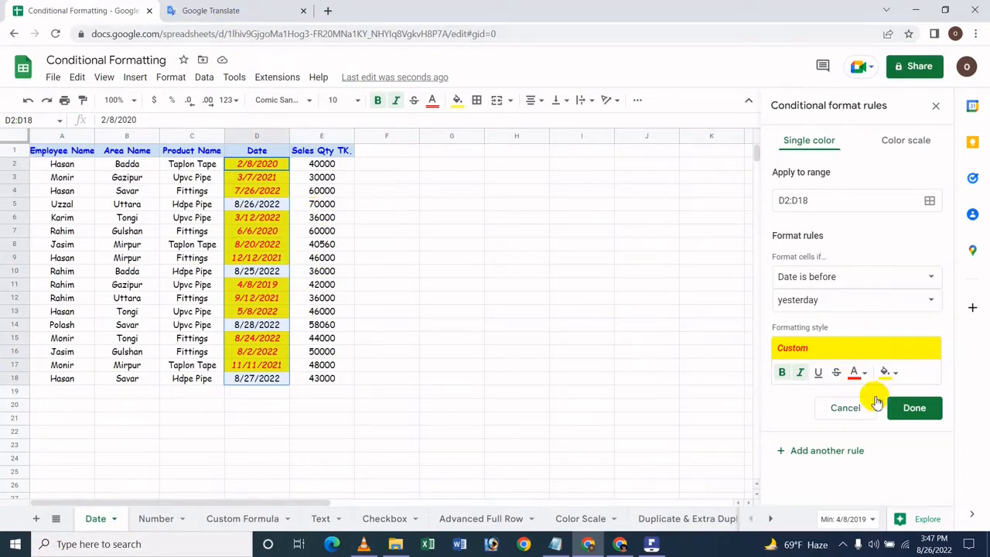
Set the "Date is before" condition to "in the past week" and the rule's fill color to light green.
left_click(817, 309)
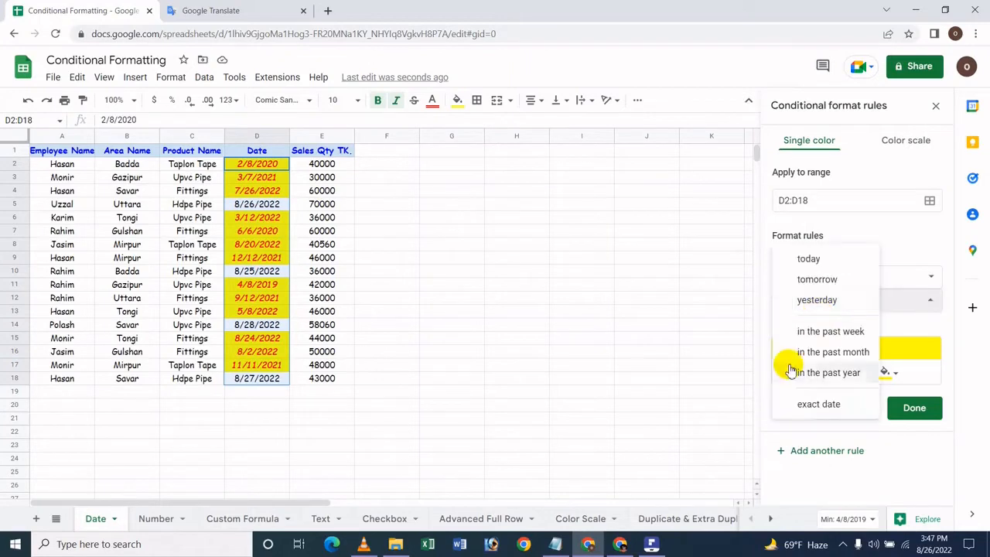
left_click(851, 336)
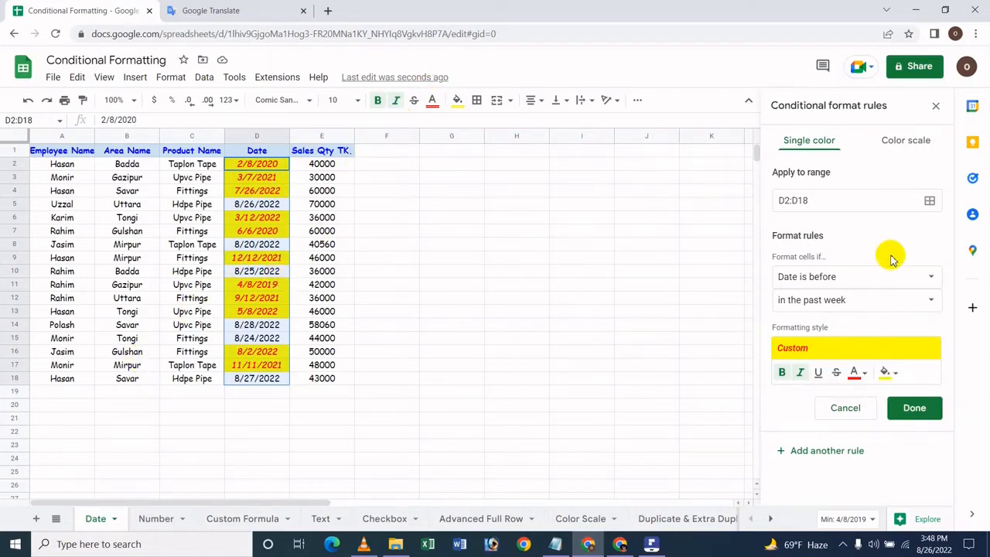
left_click(886, 371)
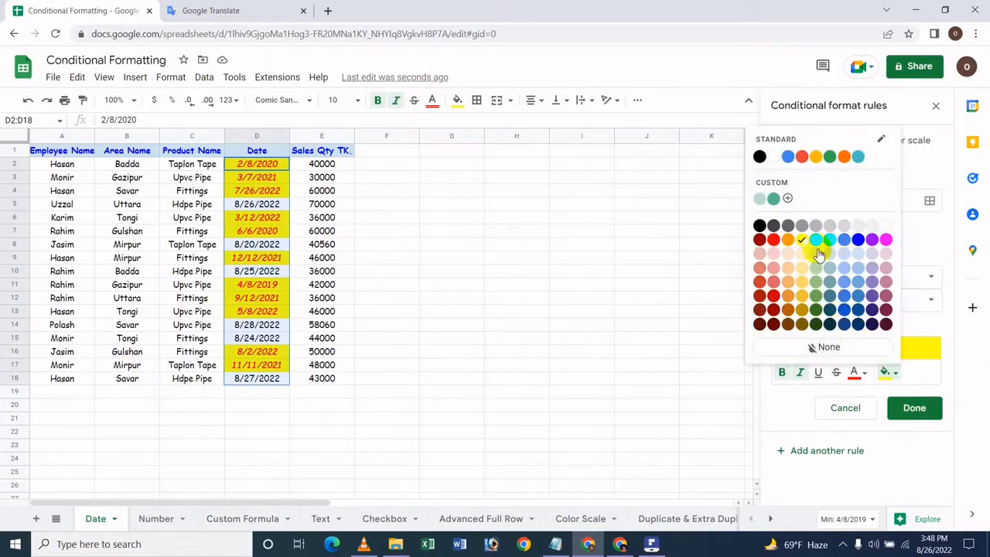
left_click(815, 254)
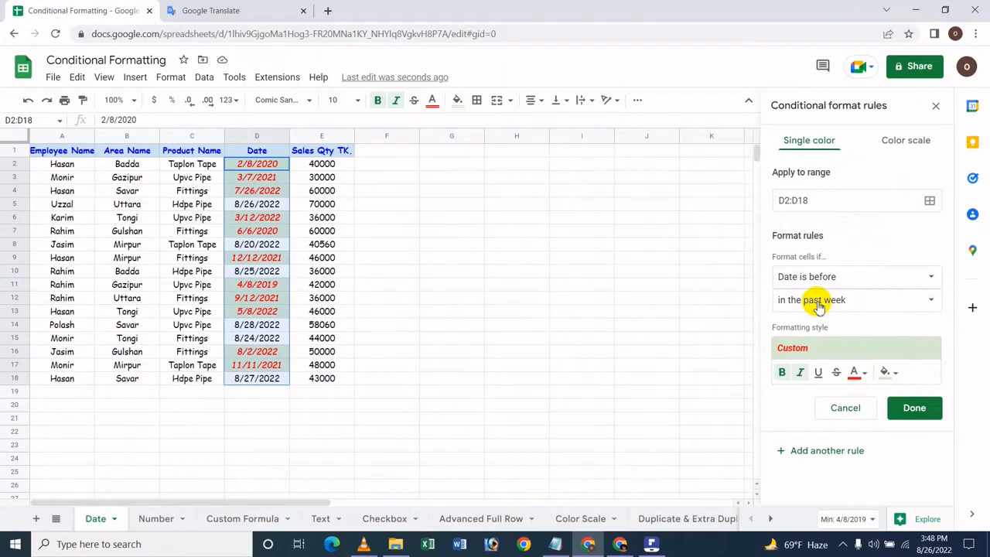
Try the "Date is before" condition with "in the past month" and with "in the past year".
left_click(893, 309)
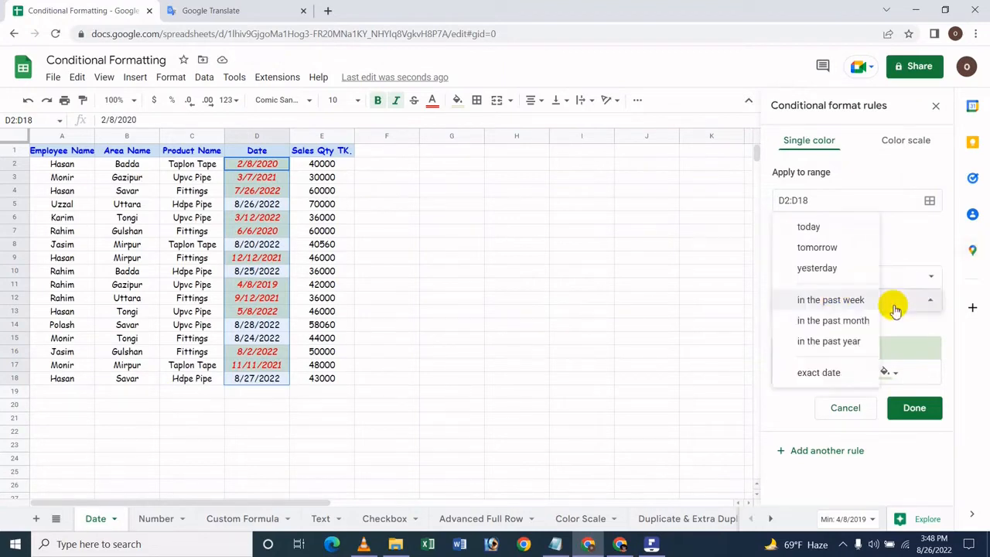
left_click(853, 319)
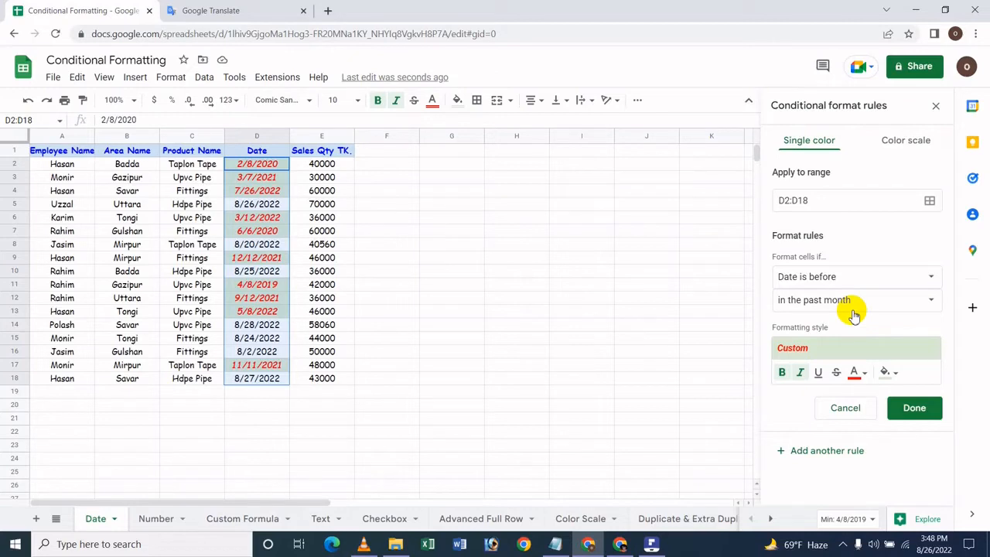
left_click(865, 299)
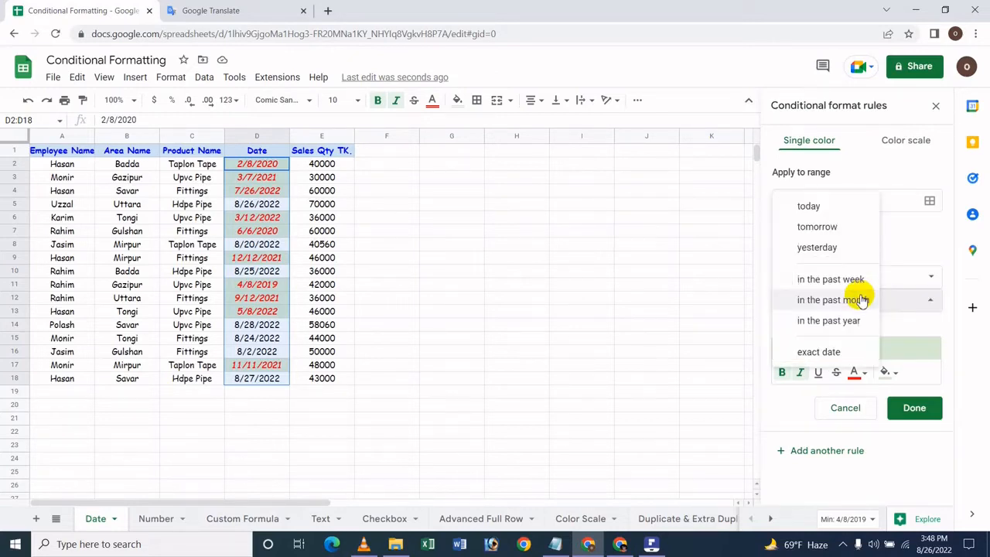
left_click(829, 323)
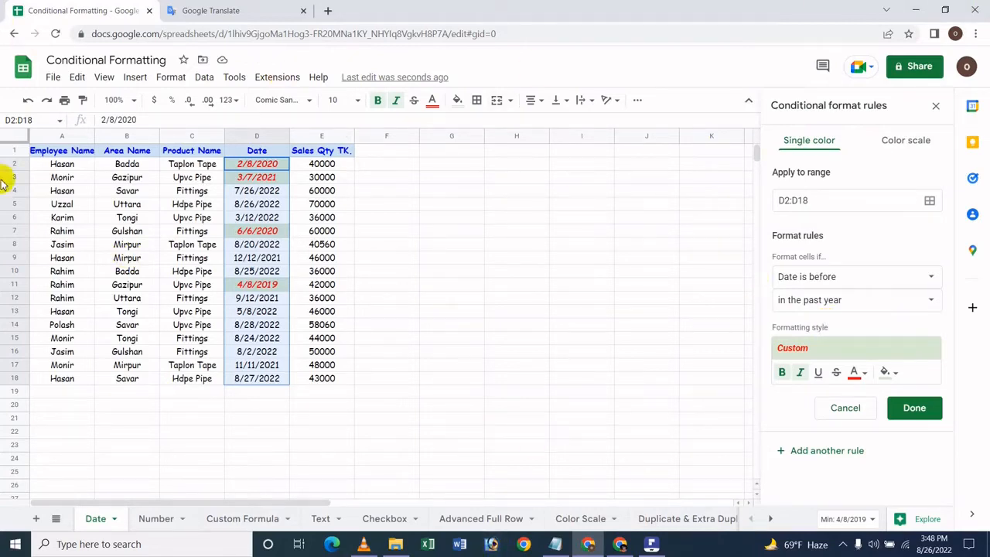
Switch the "Date is before" condition back to "in the past week" and on to the exact date 8/25/2022.
left_click(884, 310)
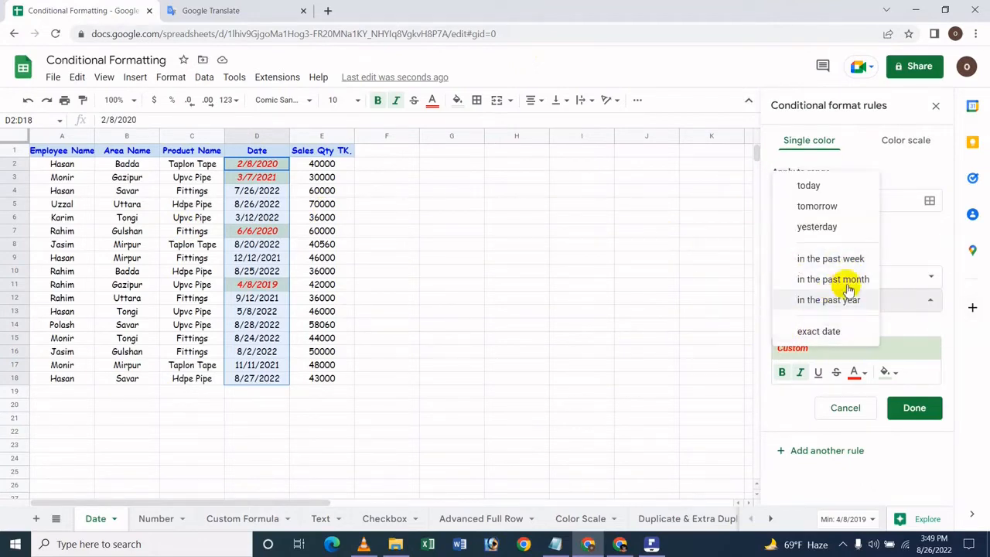
left_click(854, 259)
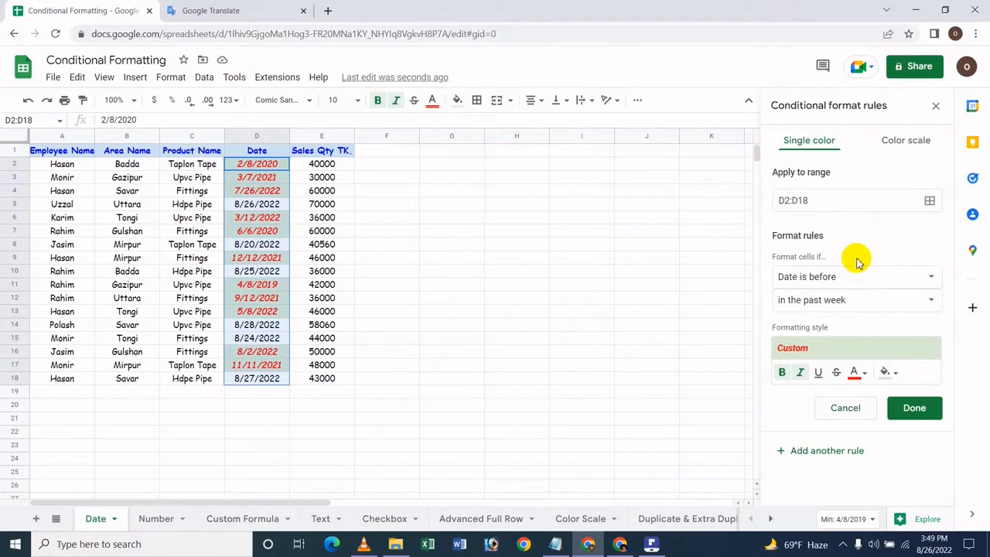
left_click(858, 303)
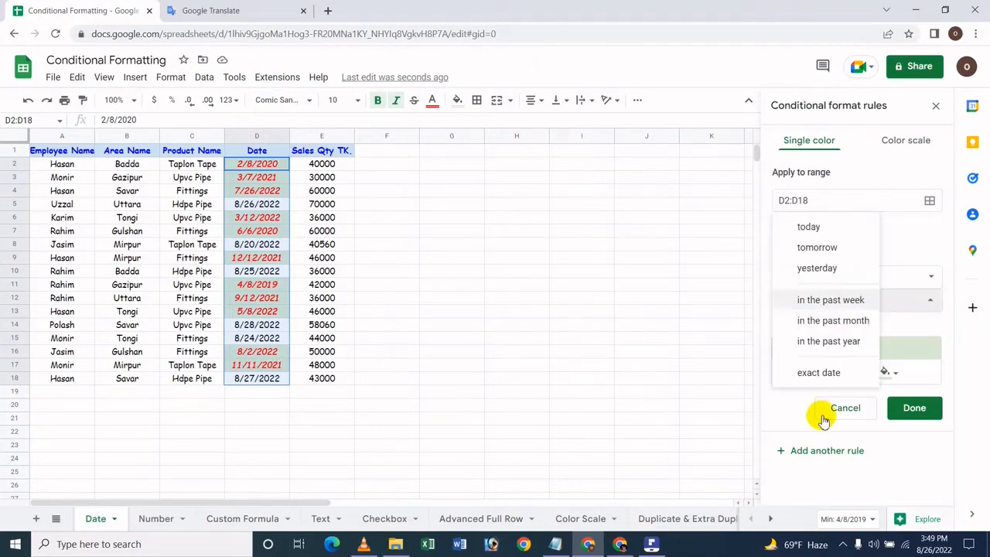
left_click(820, 373)
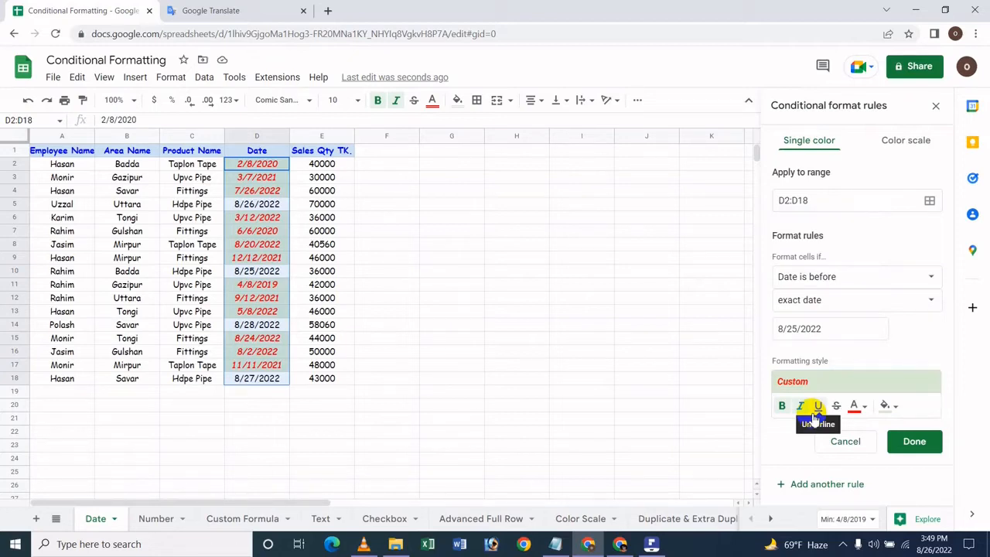
Change the rule's condition to "Date is after" and set its date to today.
left_click(801, 283)
left_click(930, 301)
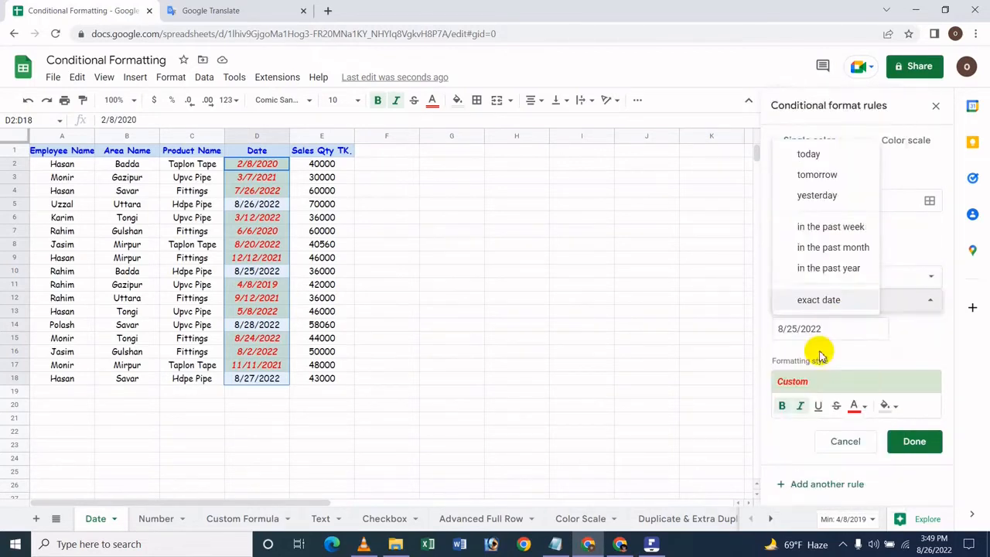
left_click(899, 273)
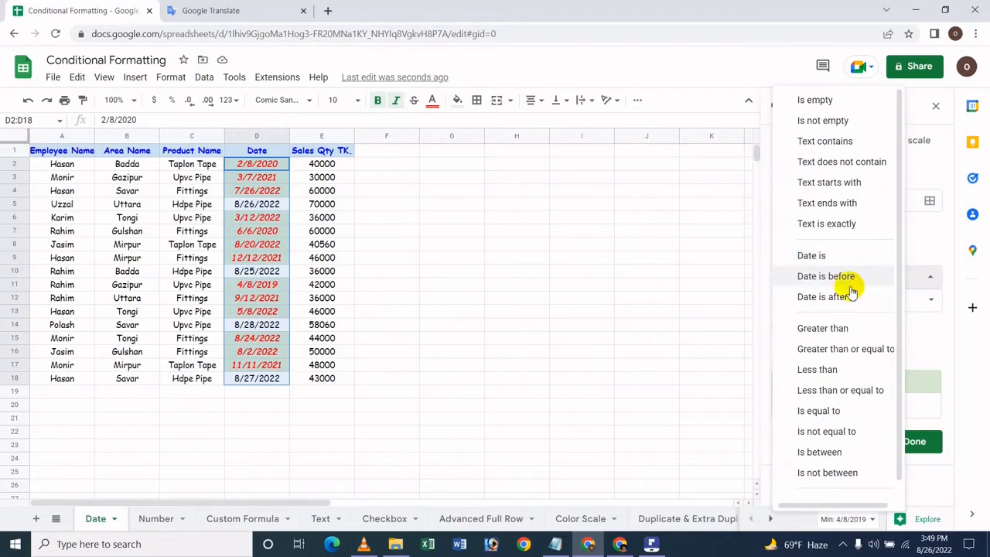
left_click(827, 297)
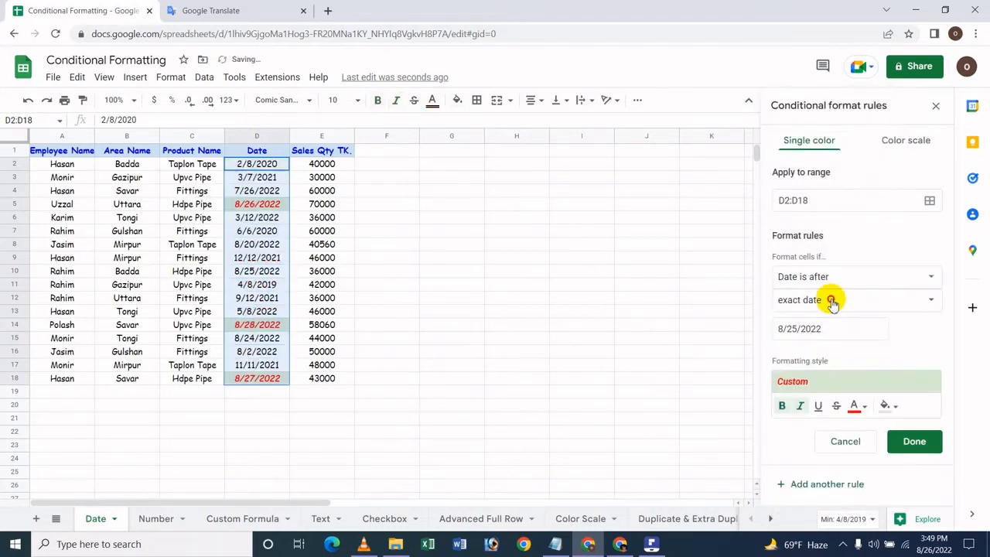
left_click(830, 300)
left_click(824, 229)
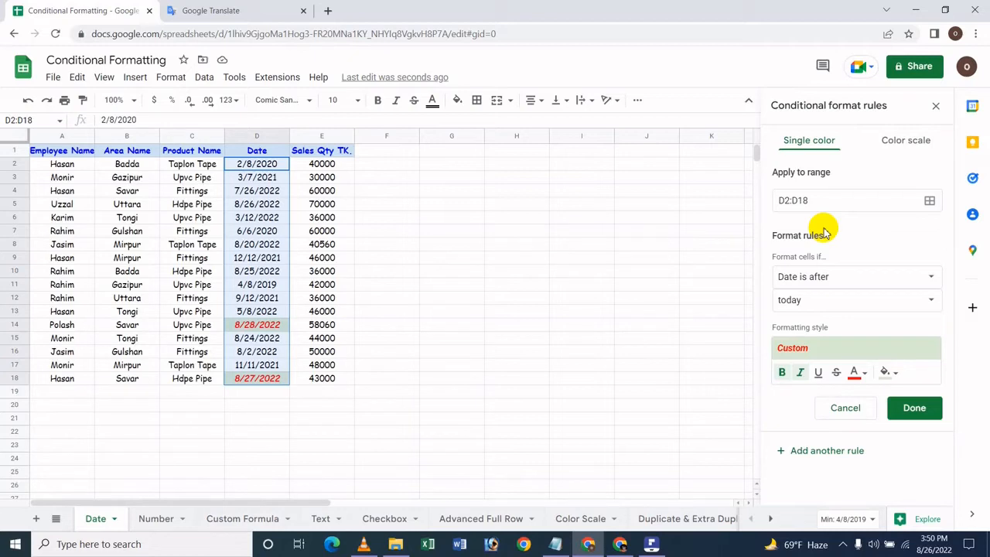
Try the "Date is after" condition with tomorrow and with yesterday, and set the rule's fill color to bright green.
left_click(862, 300)
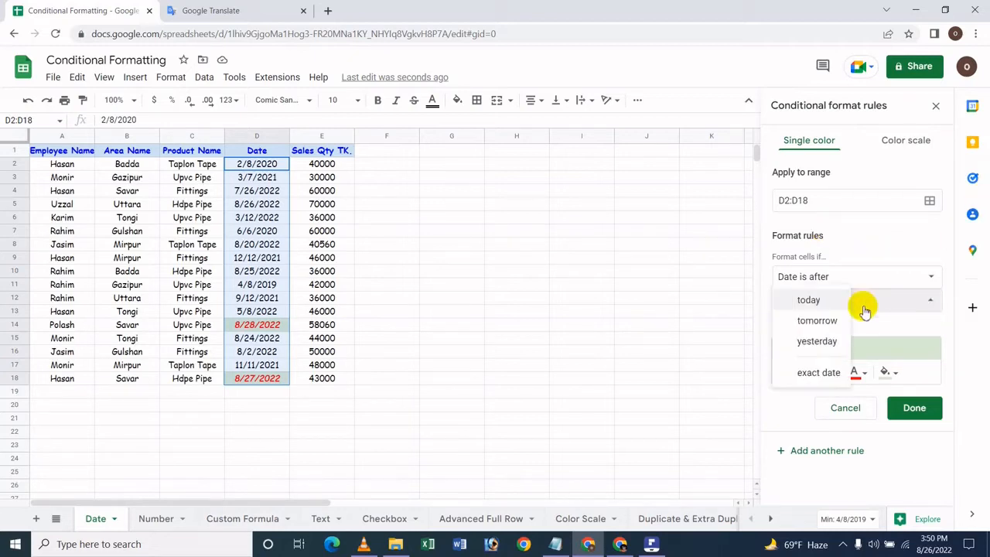
left_click(831, 323)
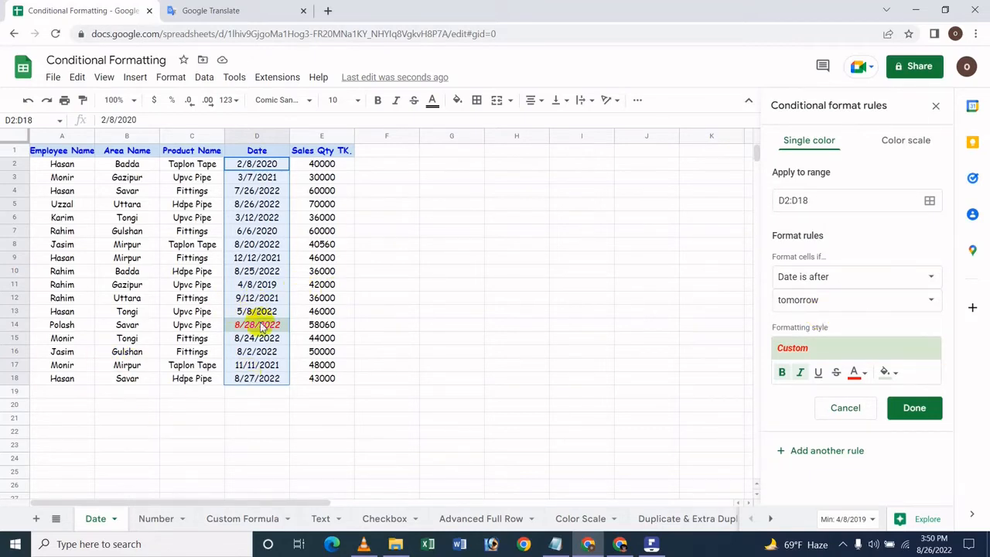
left_click(858, 302)
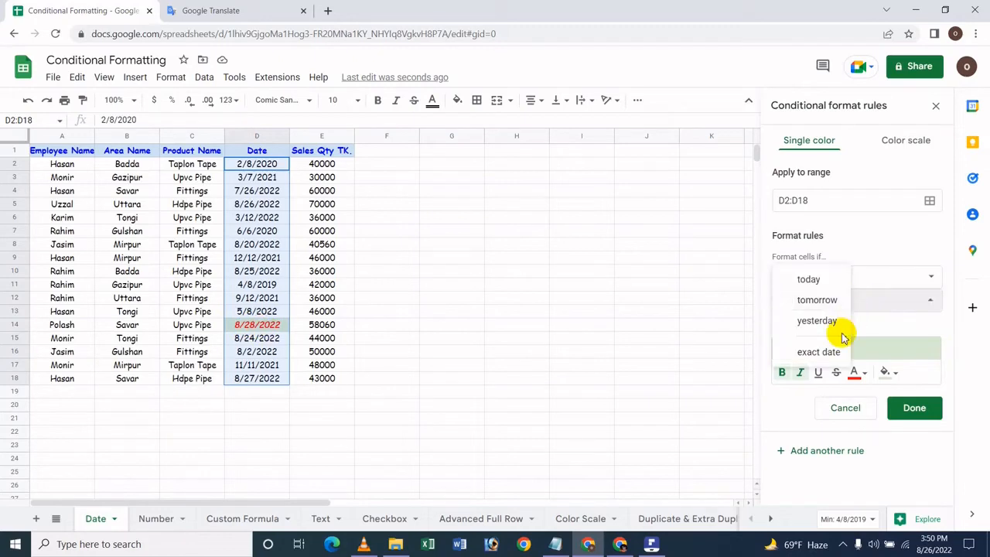
left_click(804, 320)
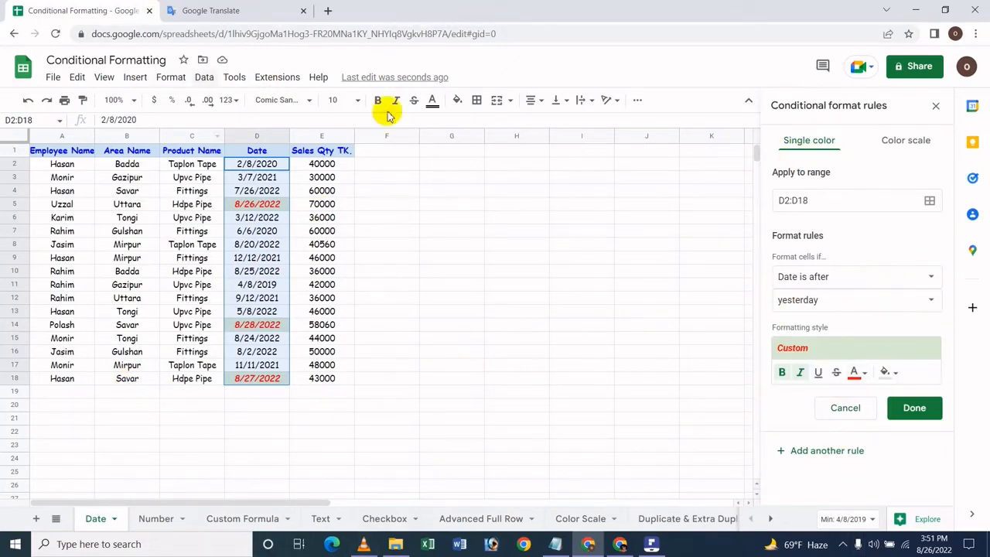
left_click(890, 374)
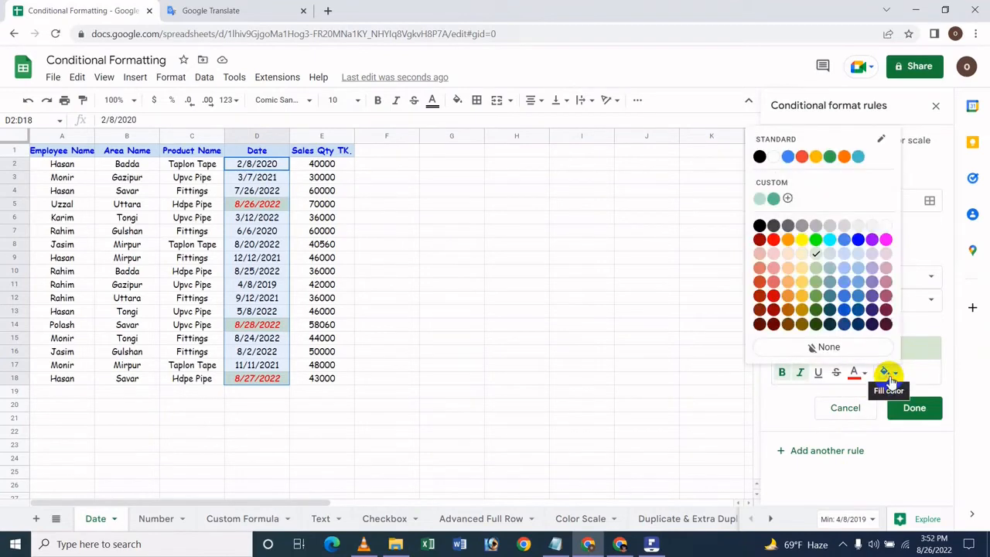
left_click(816, 240)
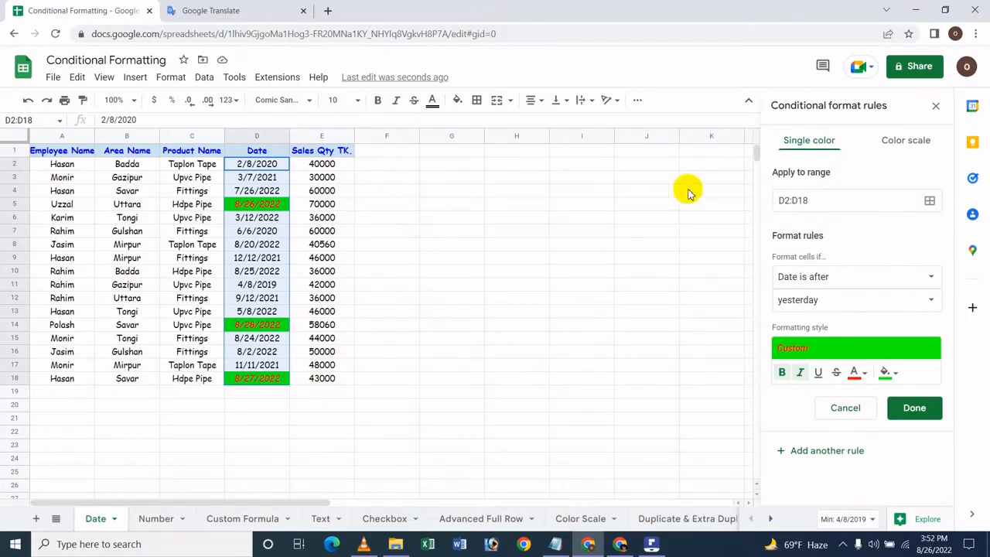
Switch the rule to "Date is before", view its date options, and switch back to "Date is after".
left_click(808, 308)
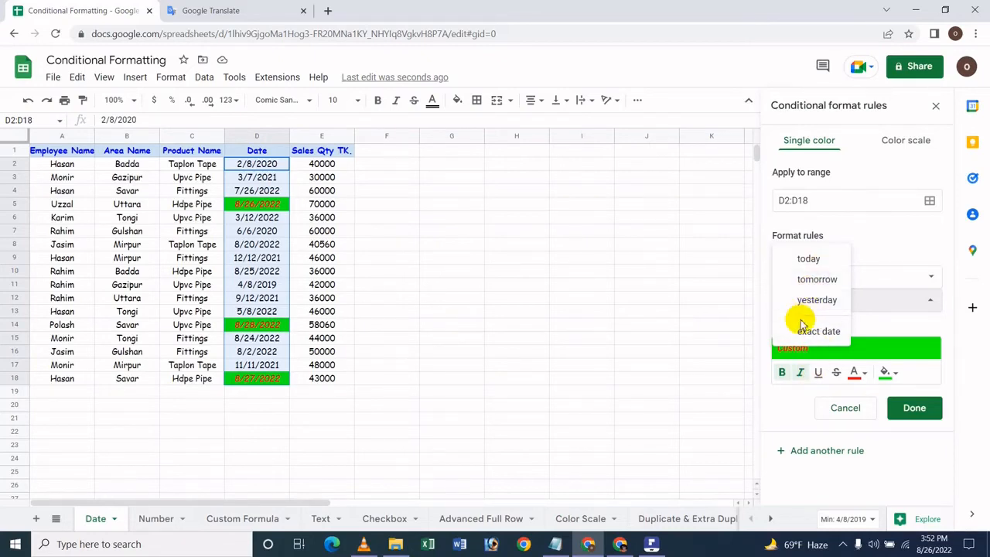
left_click(867, 276)
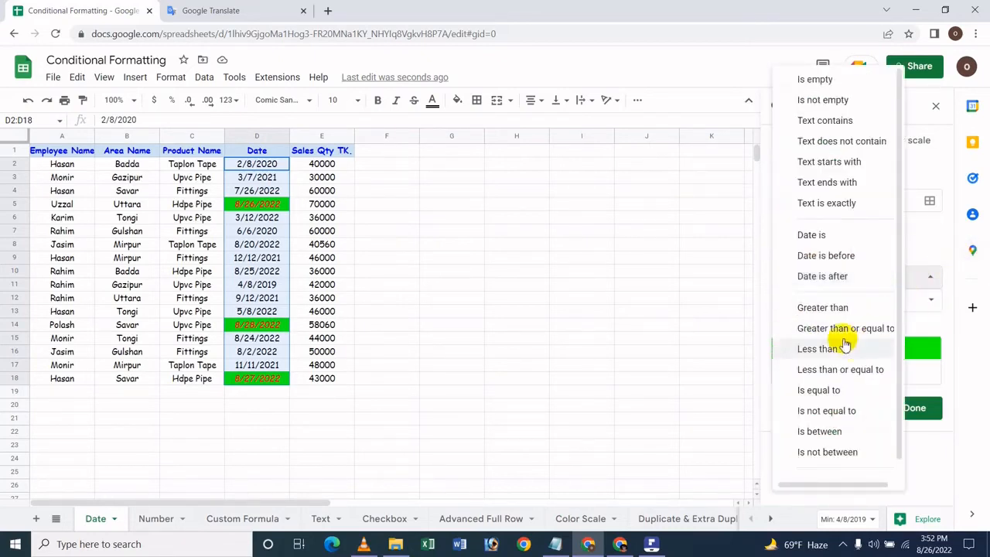
left_click(836, 255)
left_click(822, 300)
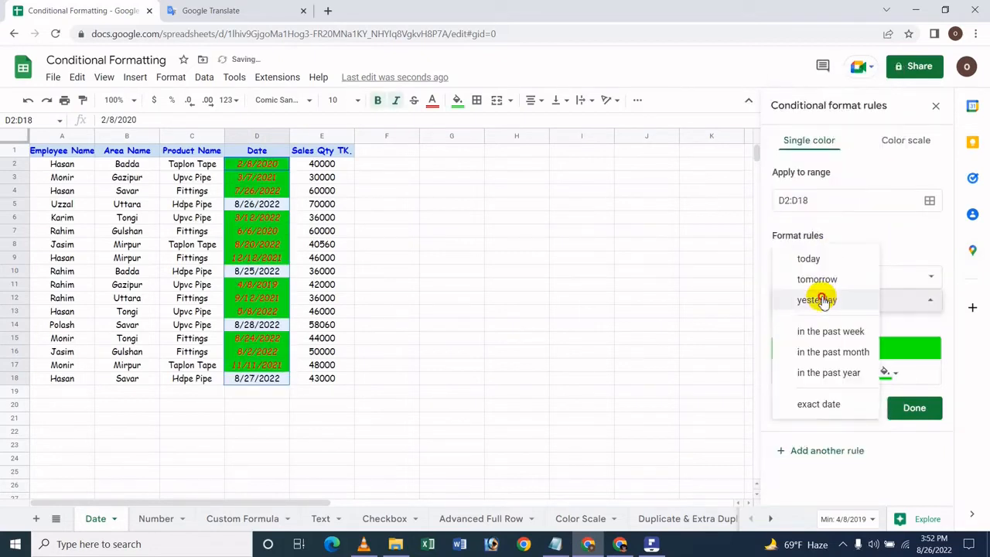
left_click(930, 301)
left_click(897, 277)
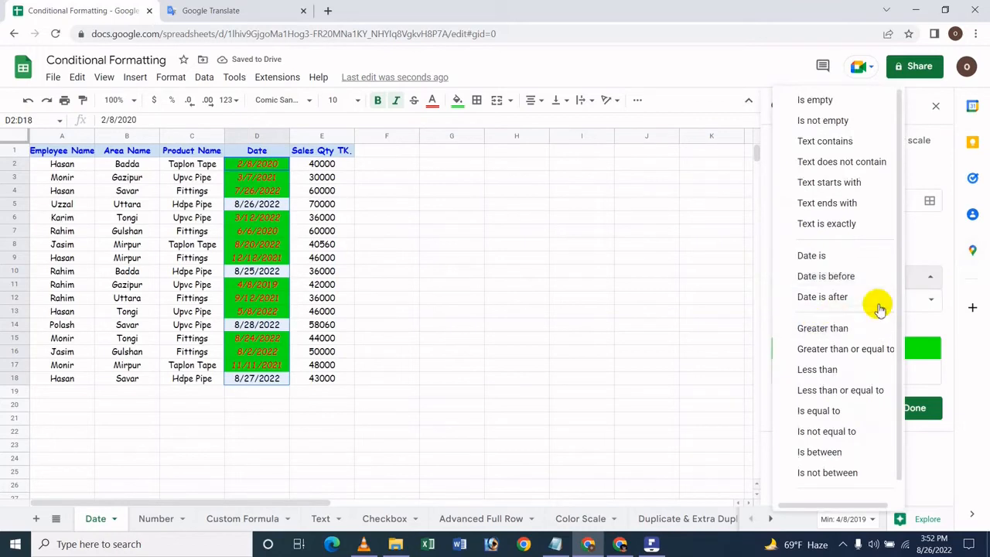
left_click(877, 304)
Set the "Date is after" condition to the exact date 8/25/2022.
left_click(873, 308)
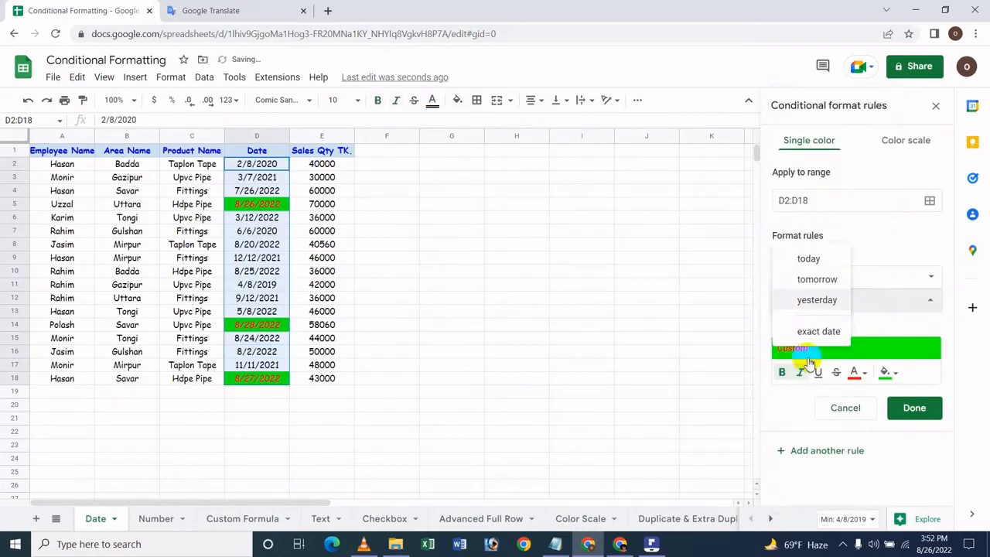
left_click(829, 333)
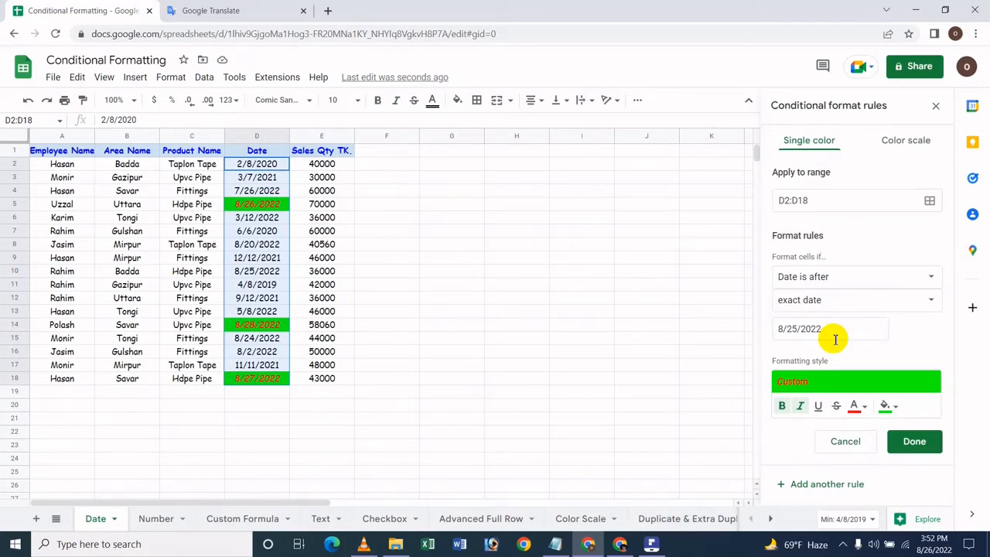
left_click(835, 339)
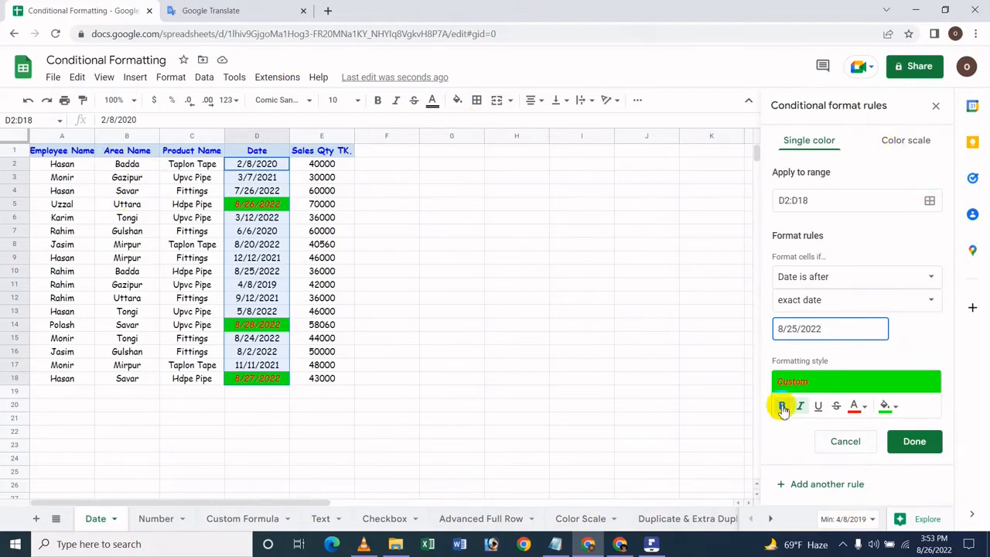
Change the rule's fill color to light blue and save the rule.
left_click(891, 406)
left_click(843, 289)
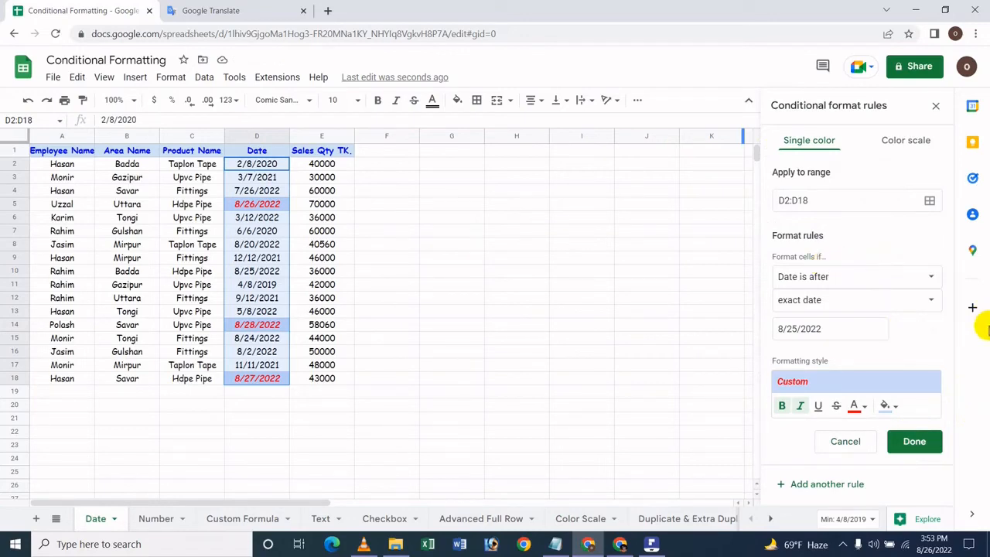
left_click(905, 447)
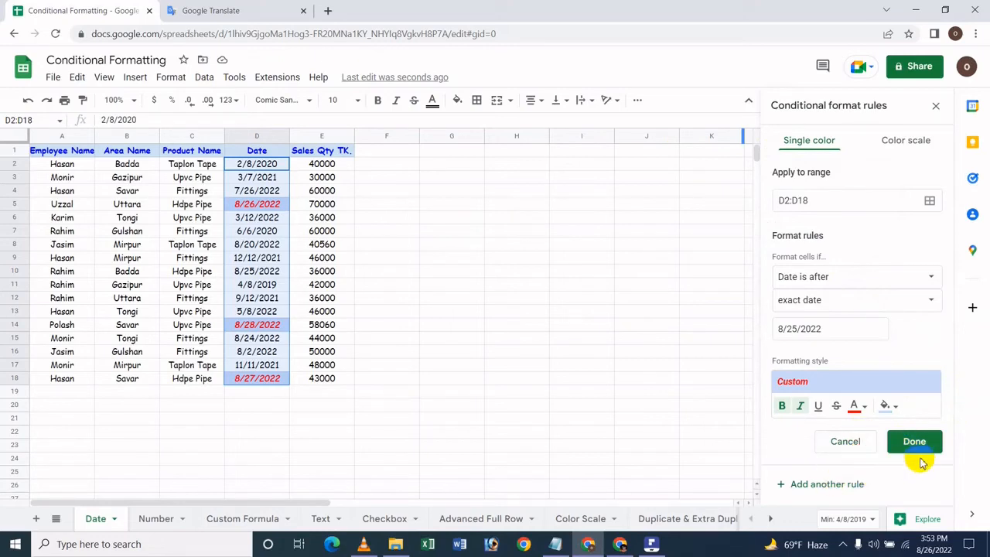
left_click(933, 439)
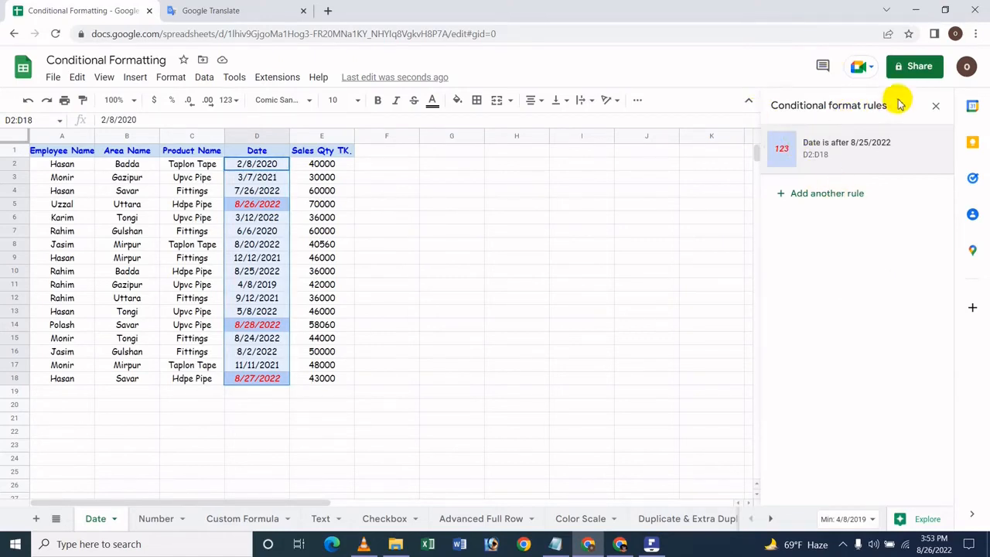
left_click(868, 193)
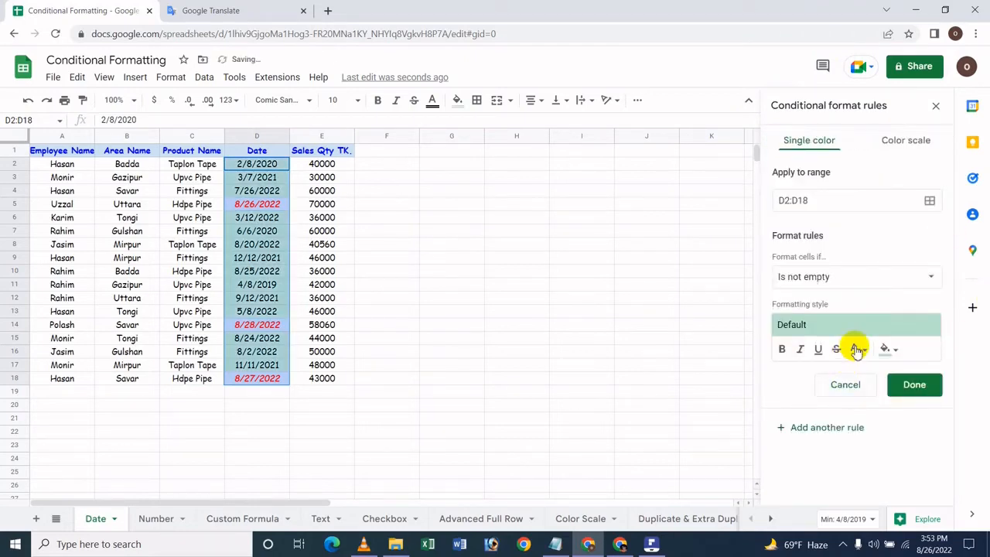
left_click(855, 348)
left_click(851, 347)
left_click(853, 278)
left_click(853, 352)
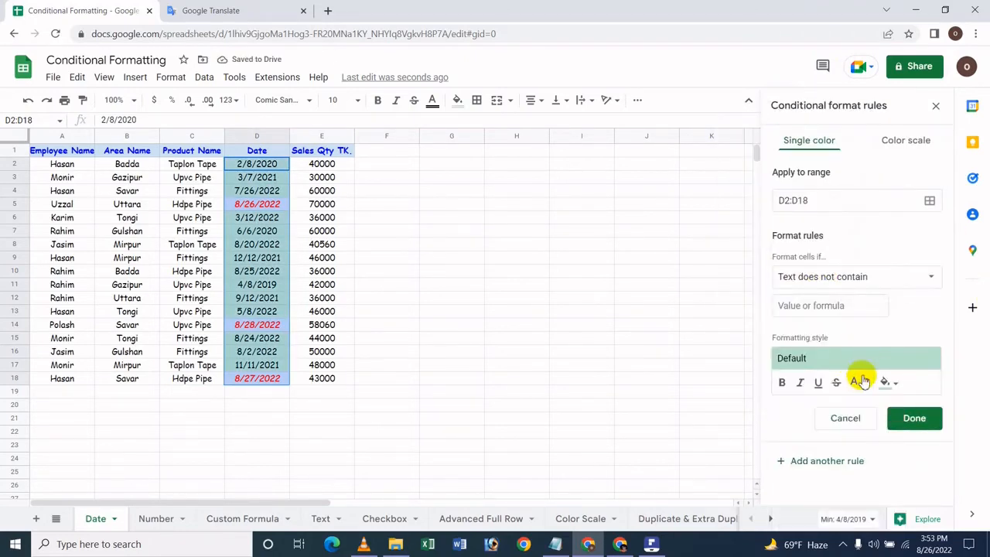
left_click(864, 306)
type("44")
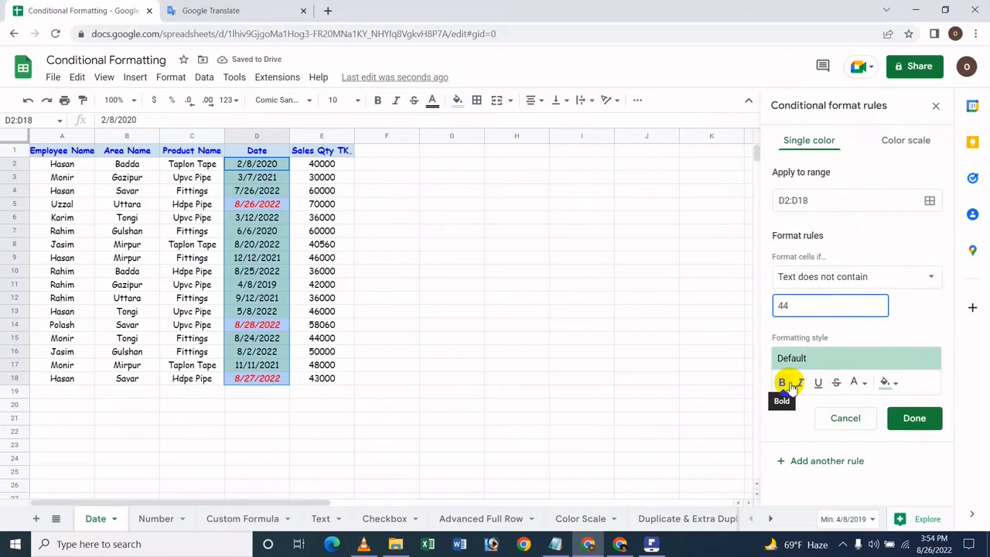
left_click(843, 425)
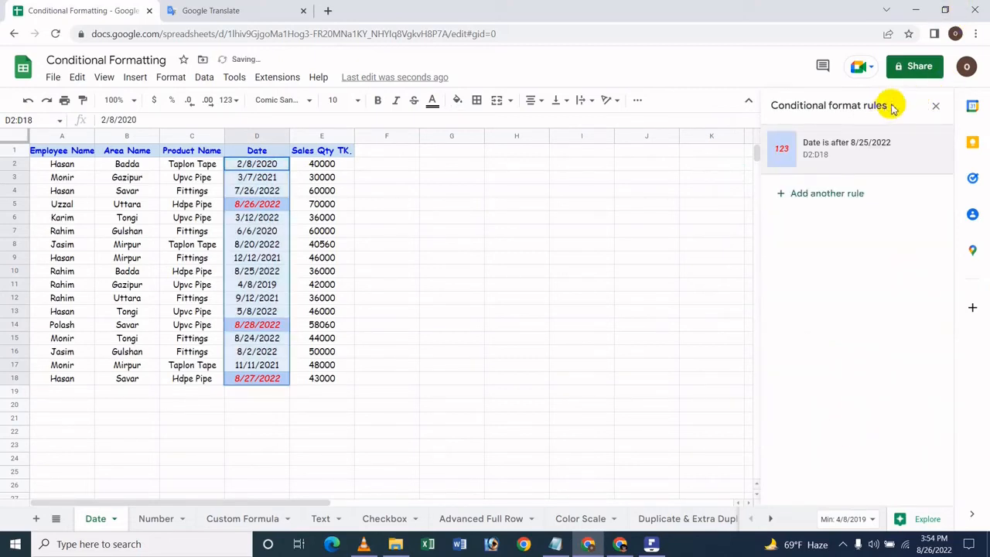
Close the conditional format rules and move the selection off the date column to cell G8.
left_click(938, 107)
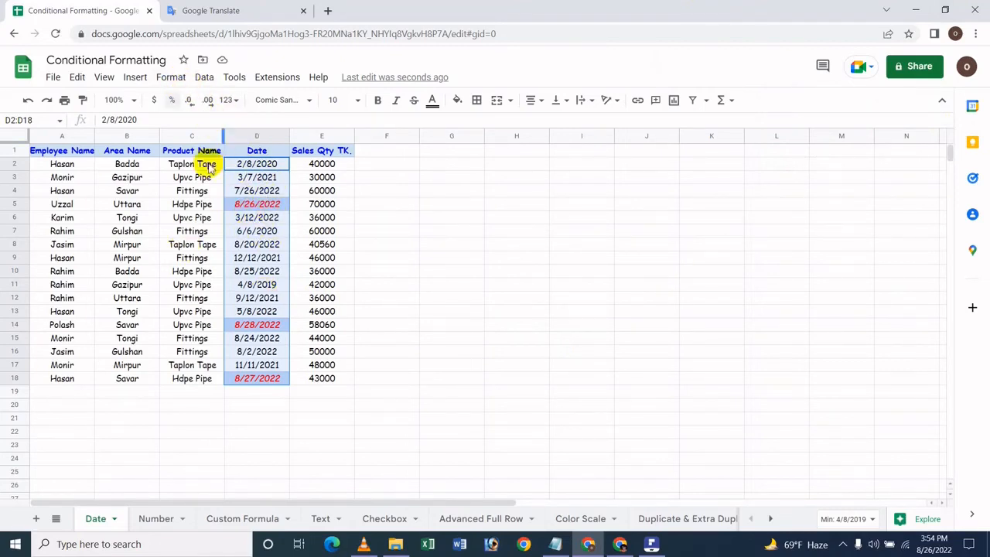
left_click(261, 275)
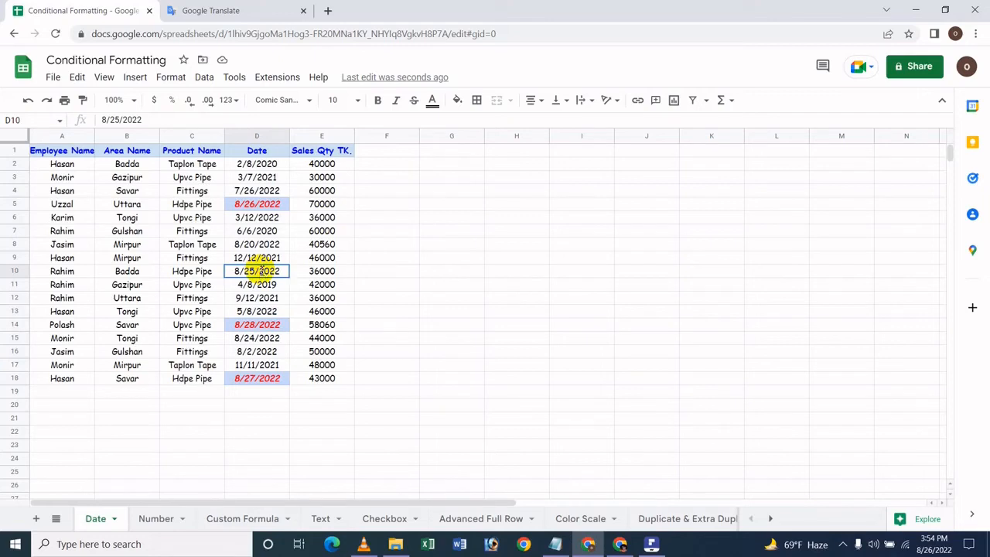
double_click(262, 276)
left_click(455, 246)
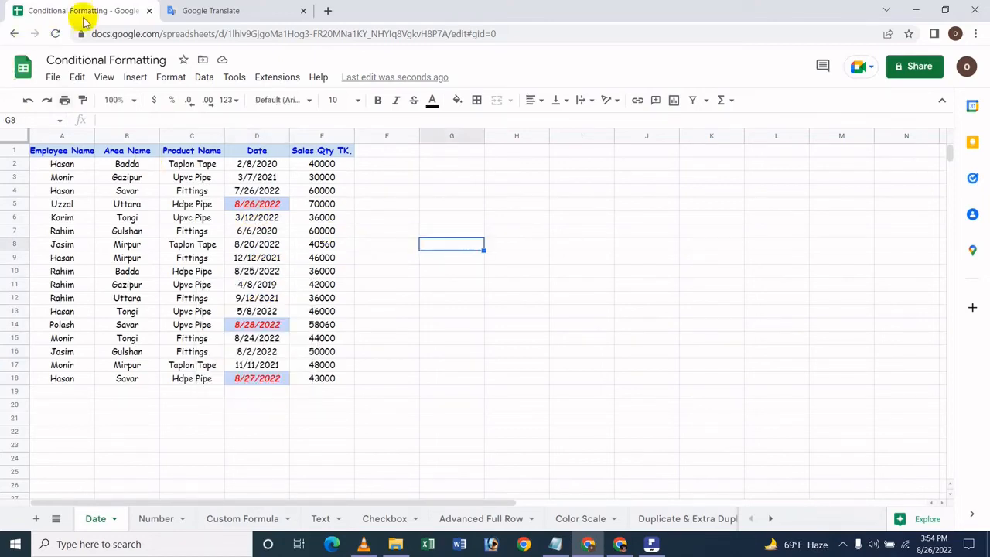
Reopen the conditional formatting rules from date cell D5, view the settings of the "Date is after" rule, and leave them unedited.
left_click(173, 83)
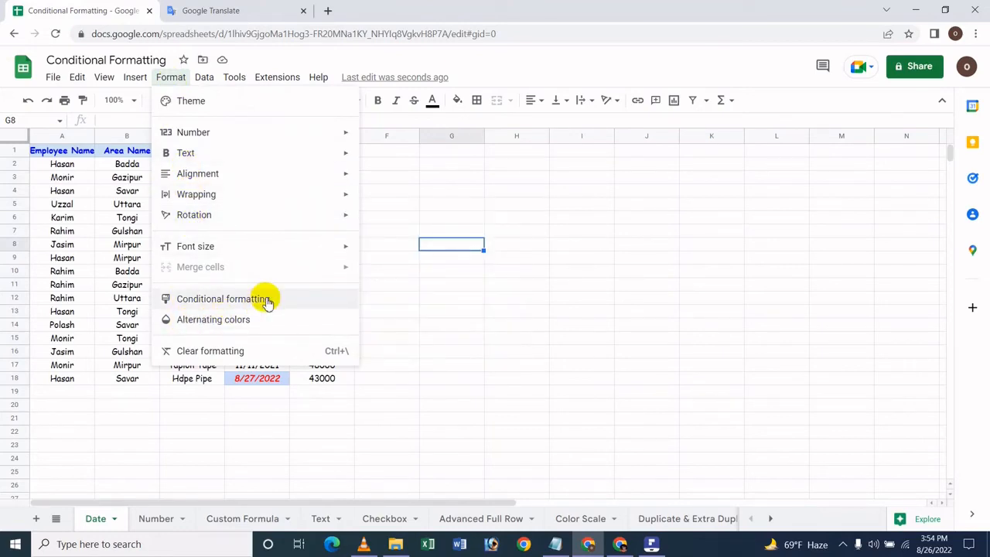
left_click(301, 375)
left_click(257, 298)
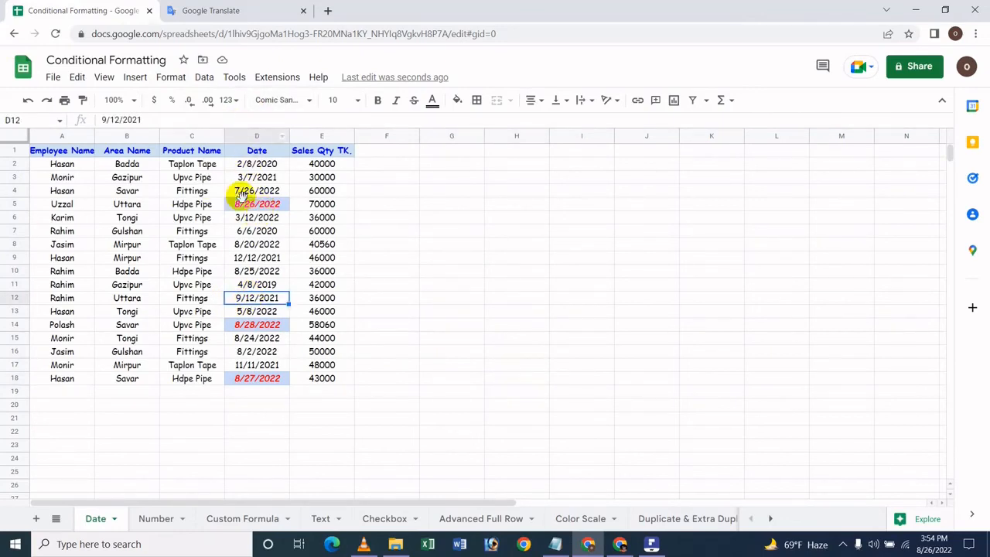
left_click(244, 203)
left_click(232, 78)
mouse_move(201, 85)
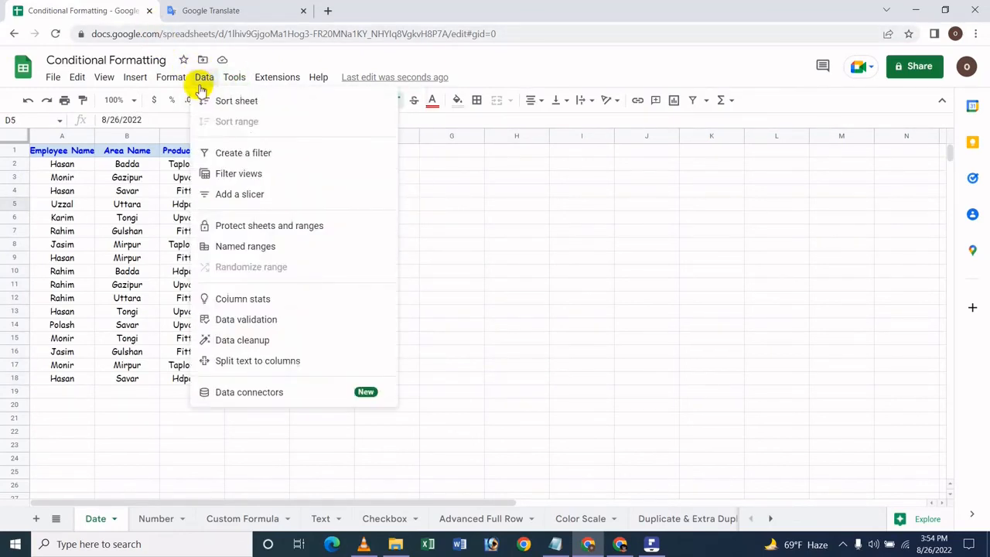
mouse_move(166, 79)
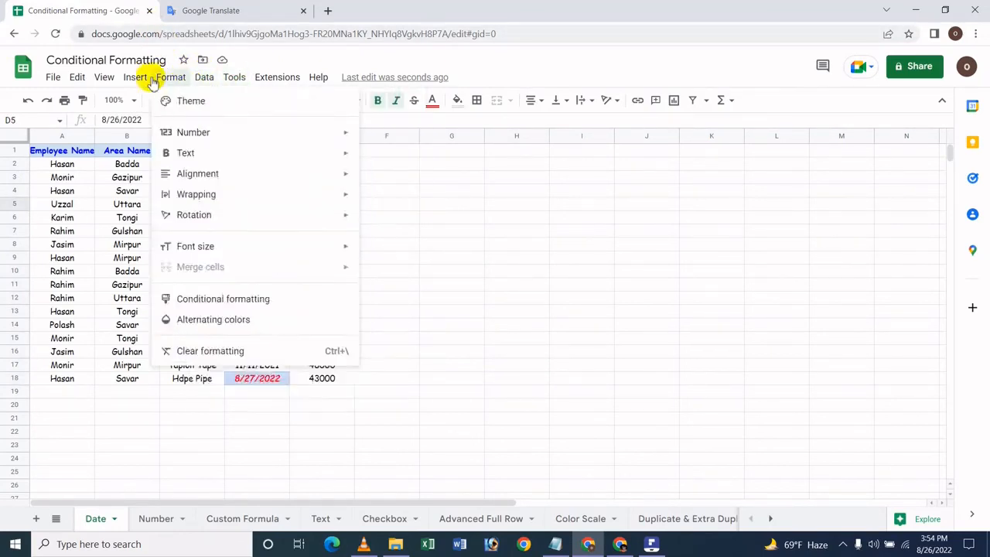
left_click(295, 310)
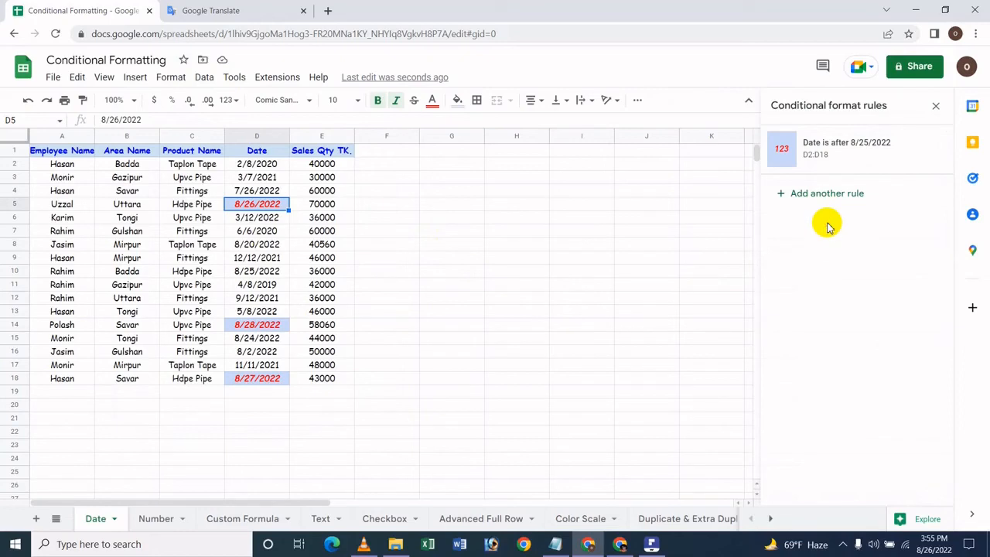
left_click(872, 147)
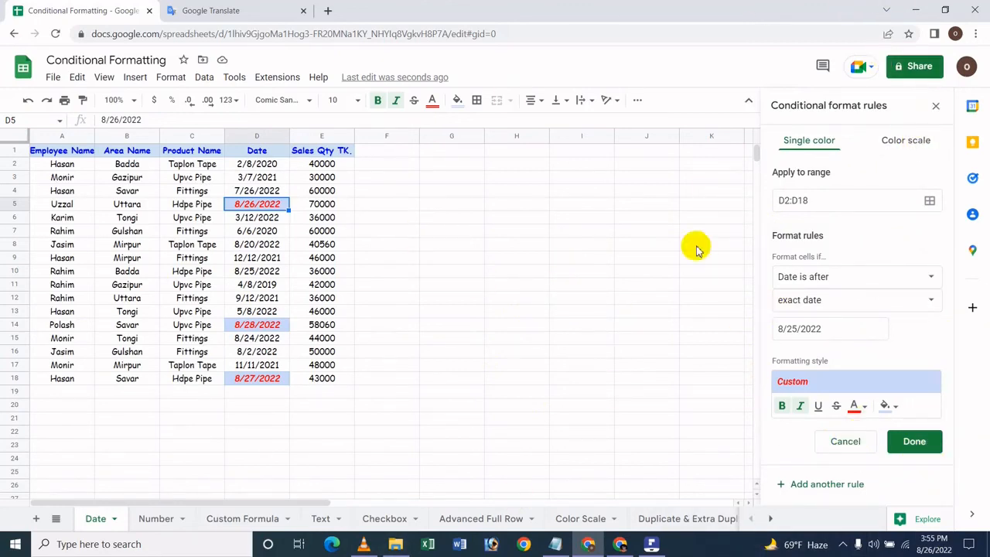
left_click(846, 444)
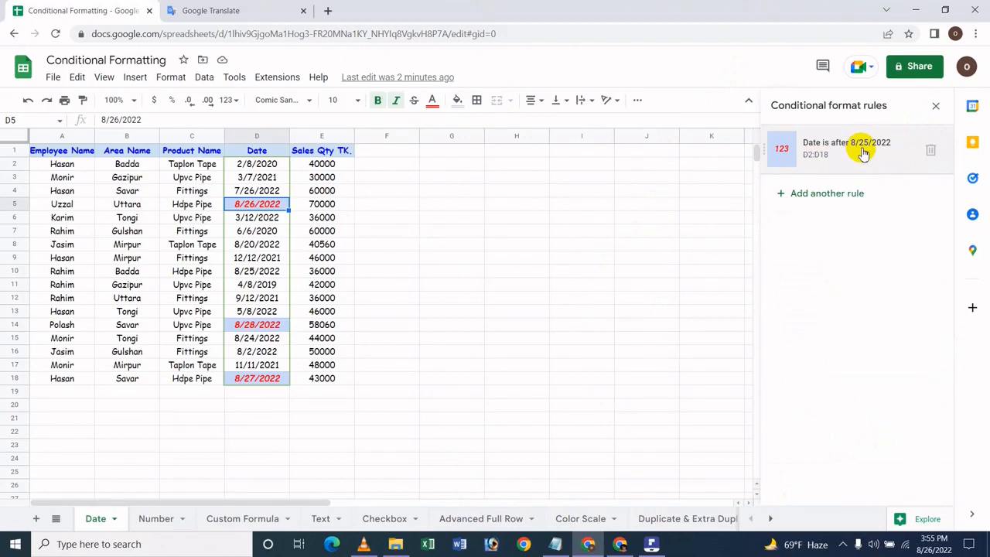
Remove the "Date is after 8/25/2022" rule and undo the removal.
left_click(930, 151)
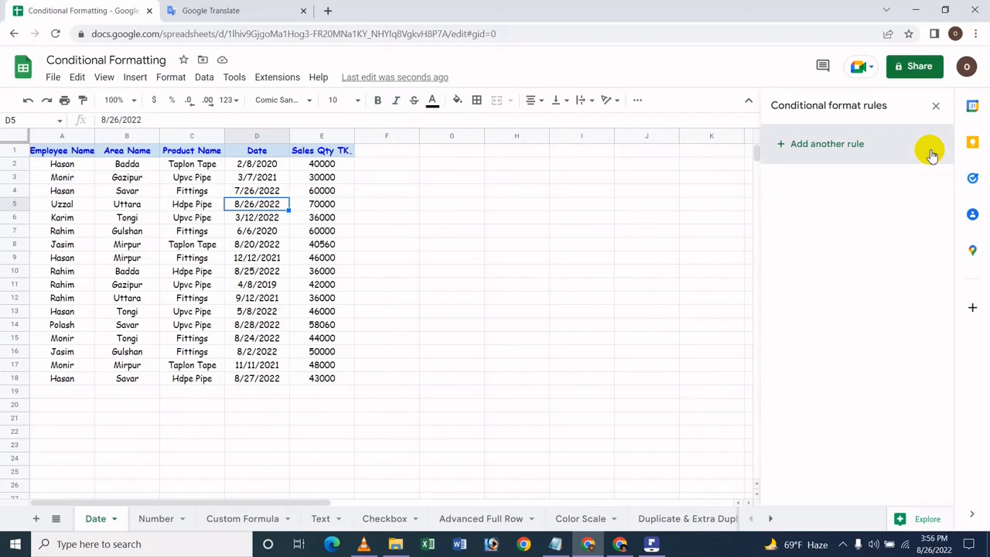
key("ctrl+z")
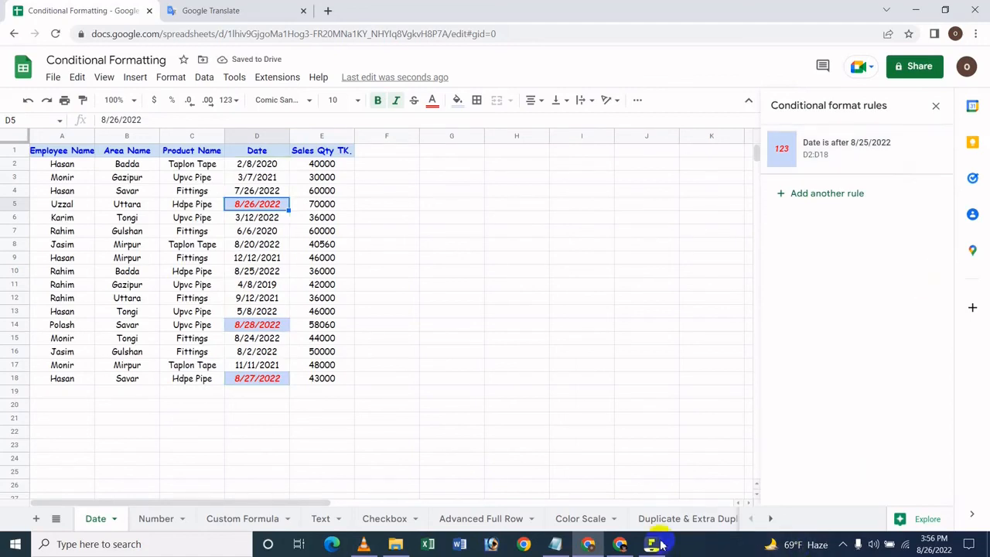
Switch to Wondershare PDFelement to show the tutorial's title page.
mouse_move(652, 543)
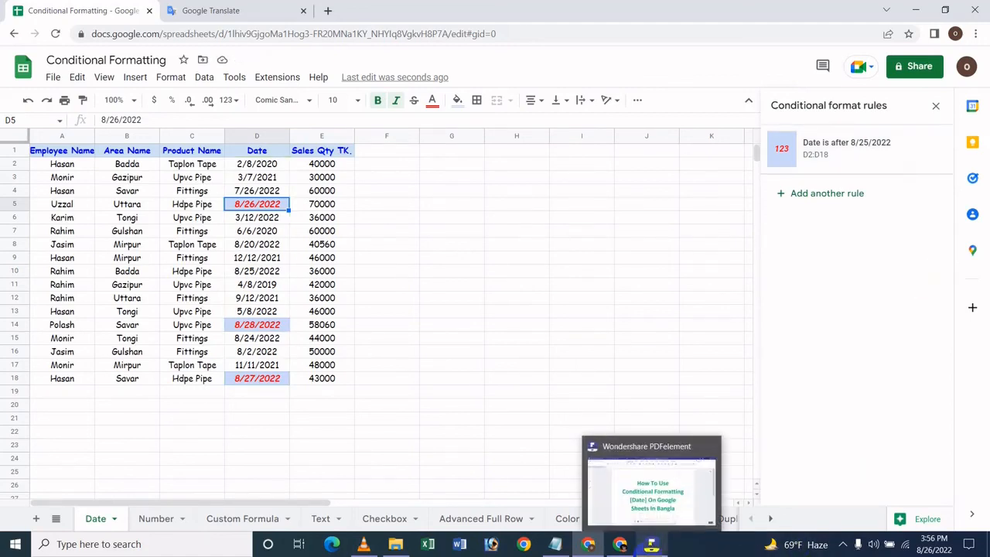
left_click(652, 543)
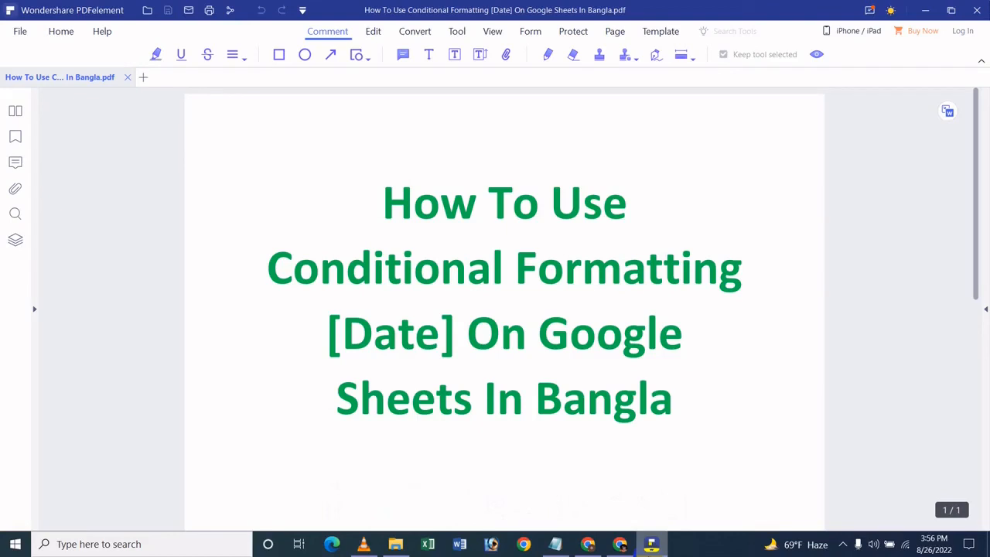